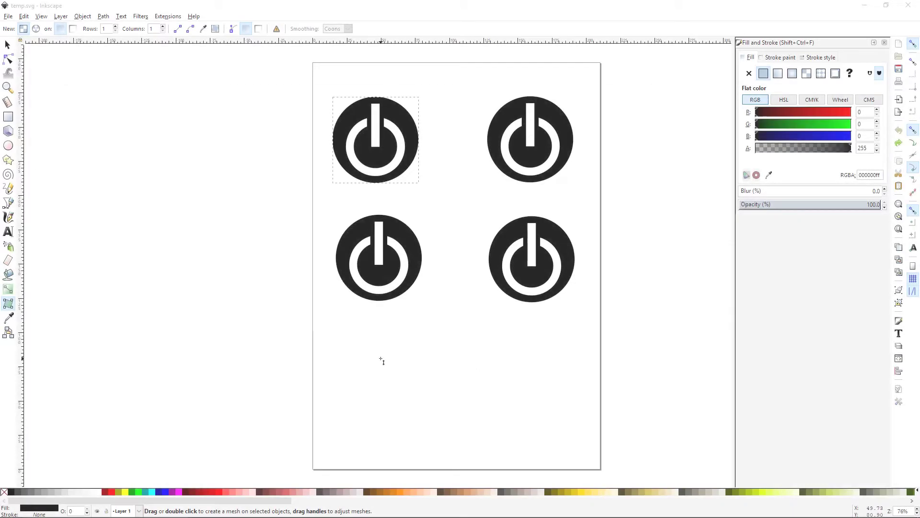
Step: Select the top-left power icon and drag a vertical linear gradient down it
left_click(8, 44)
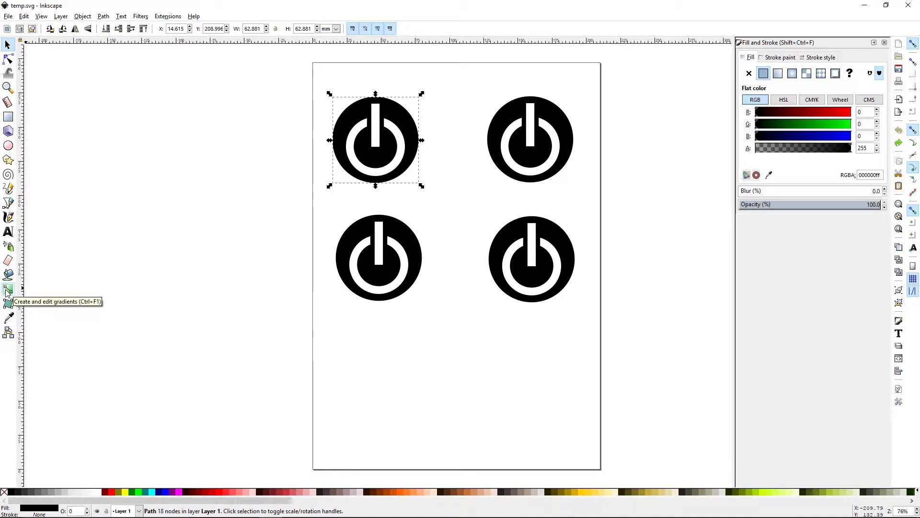
left_click(391, 160)
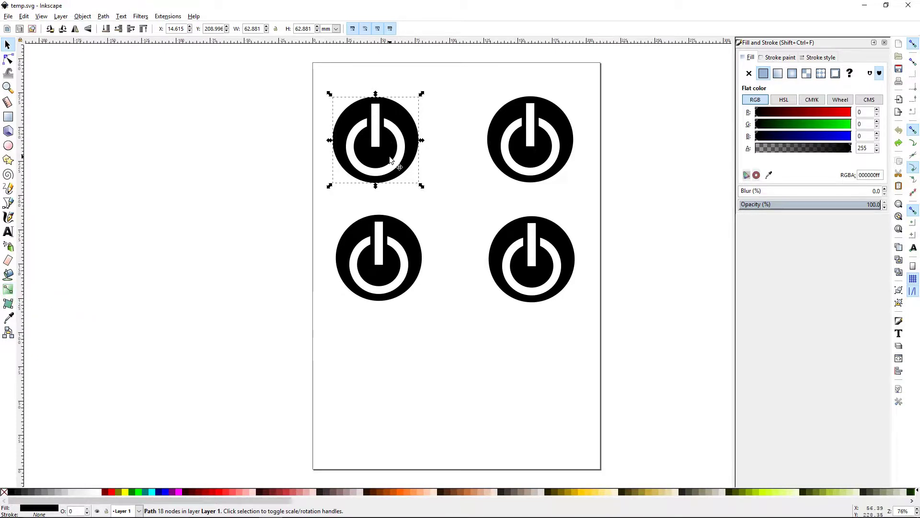
left_click(9, 290)
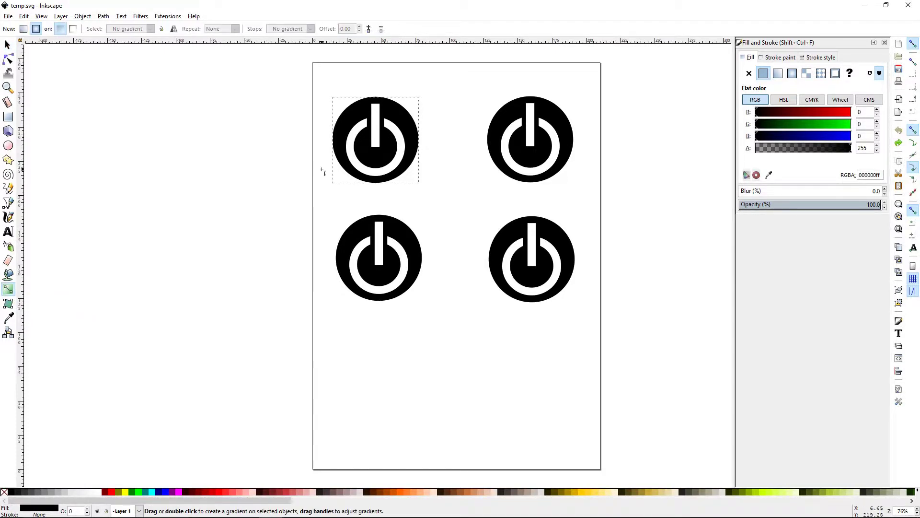
left_click(22, 31)
left_click_drag(385, 105, 380, 182)
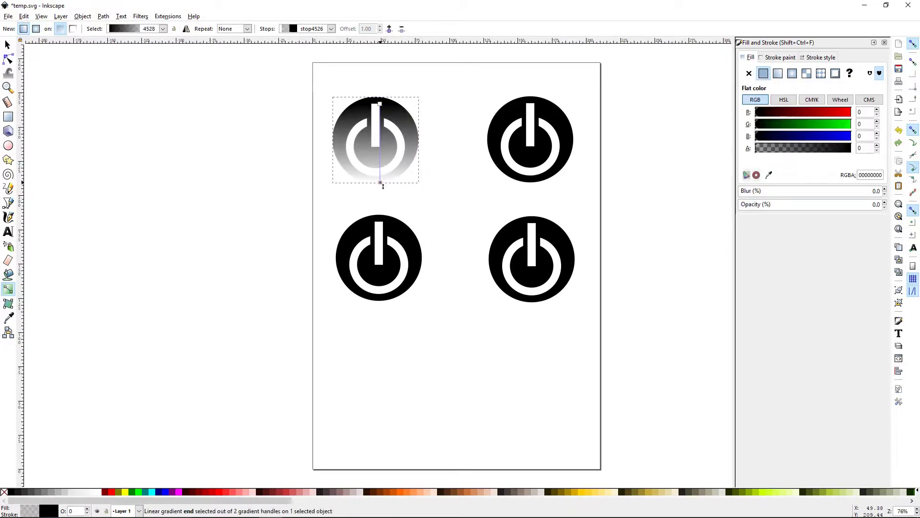
Step: Make both gradient stops red, then lower the bottom stop's R value to 170
left_click(112, 496)
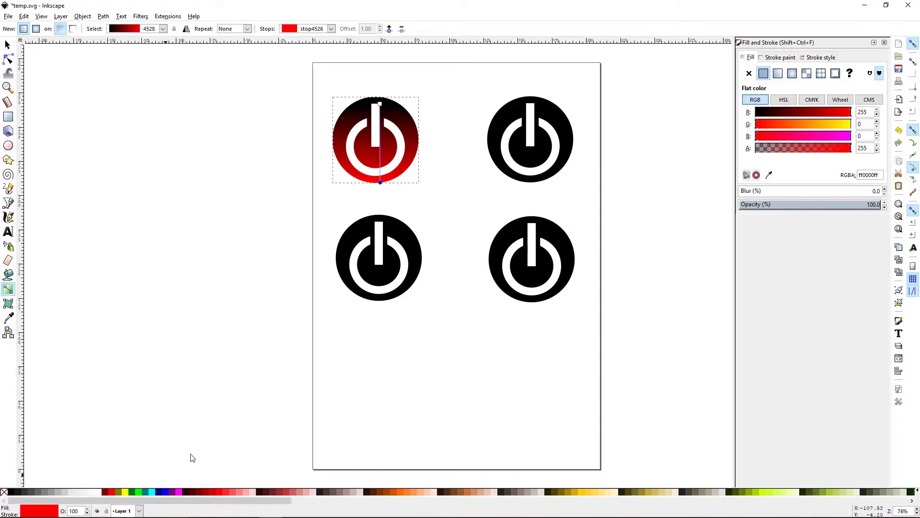
left_click(380, 103)
left_click(113, 492)
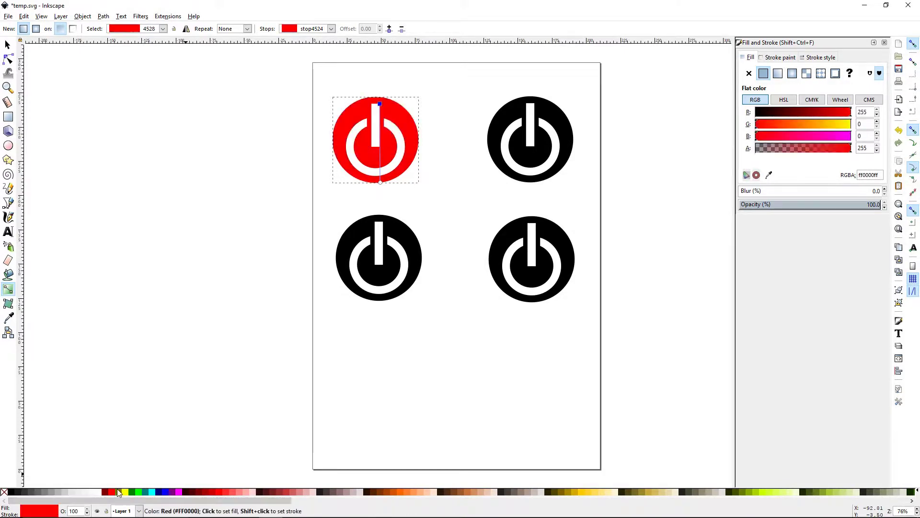
left_click(379, 183)
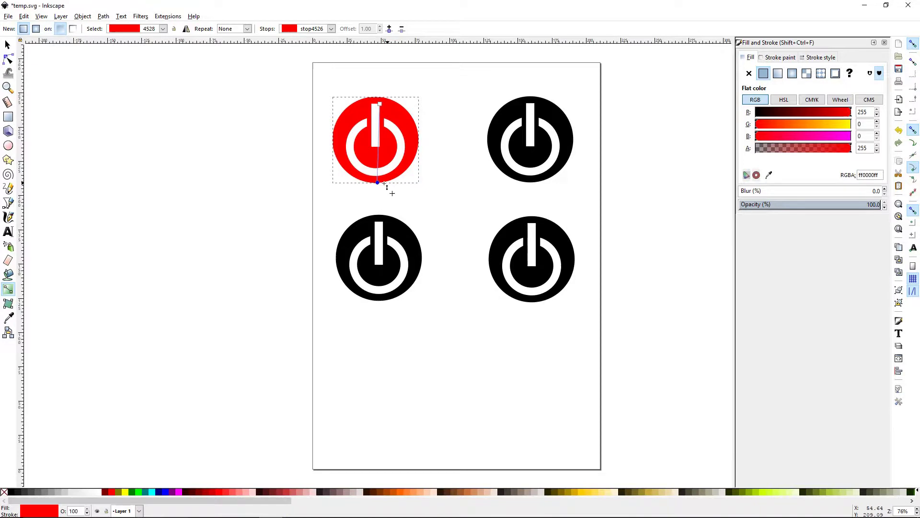
left_click_drag(852, 111, 789, 111)
Step: Select the top-right power icon and draw a radial gradient, stretching its vertical radius down
left_click(7, 45)
left_click(142, 122)
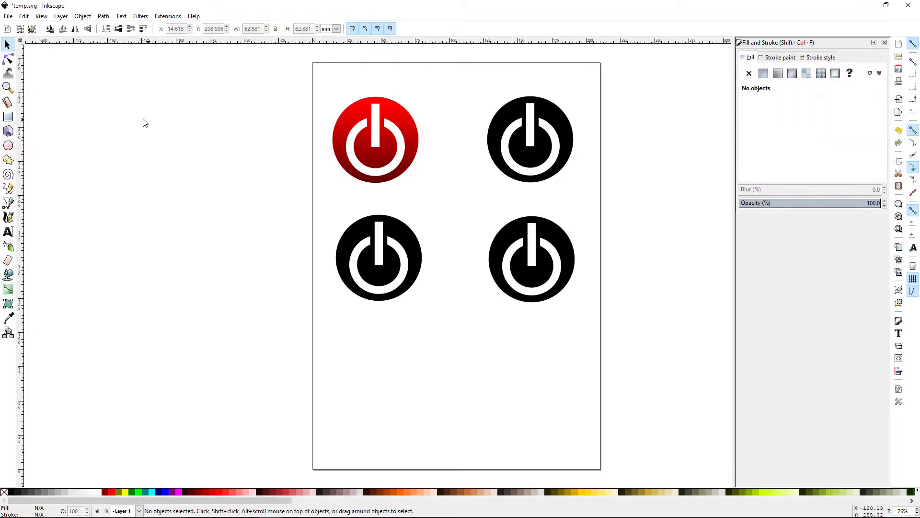
left_click(519, 155)
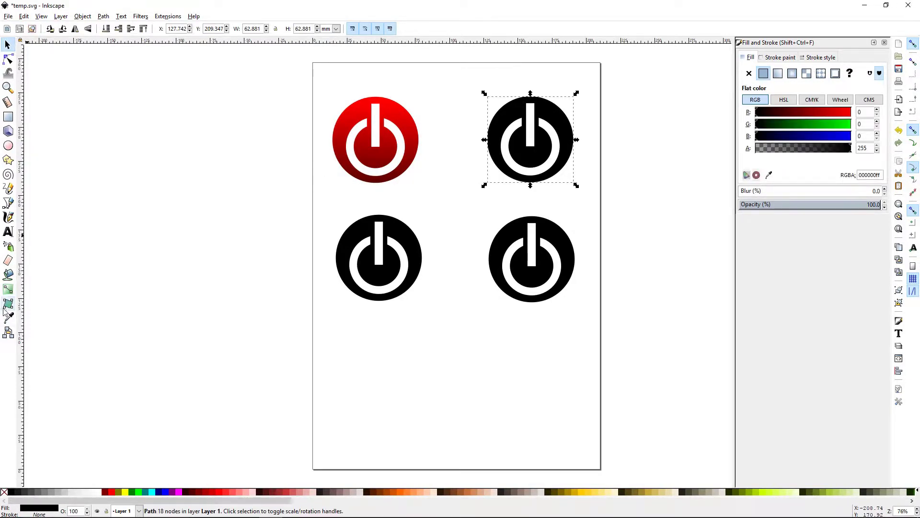
left_click(8, 289)
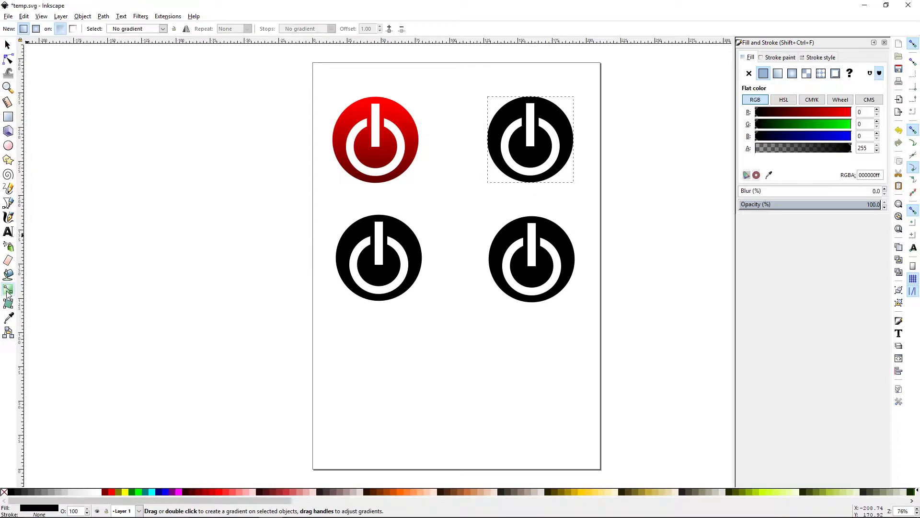
left_click(37, 30)
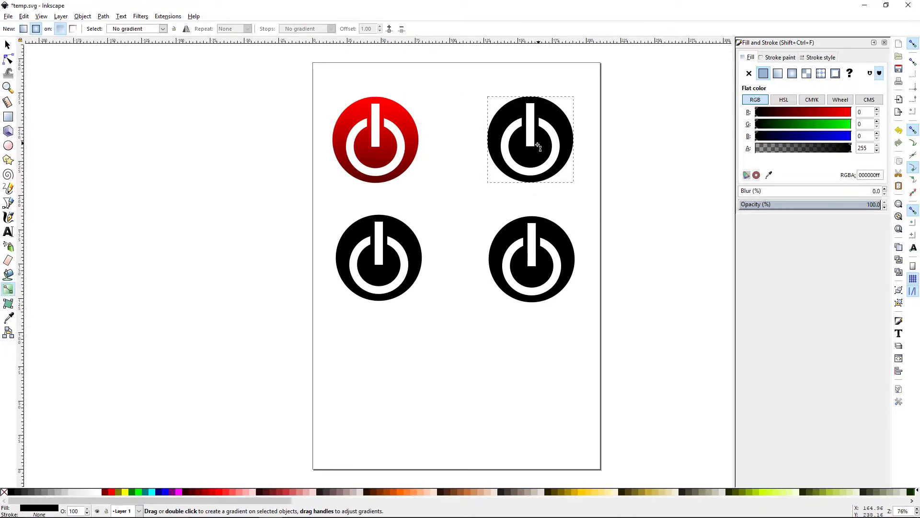
left_click_drag(538, 146, 575, 145)
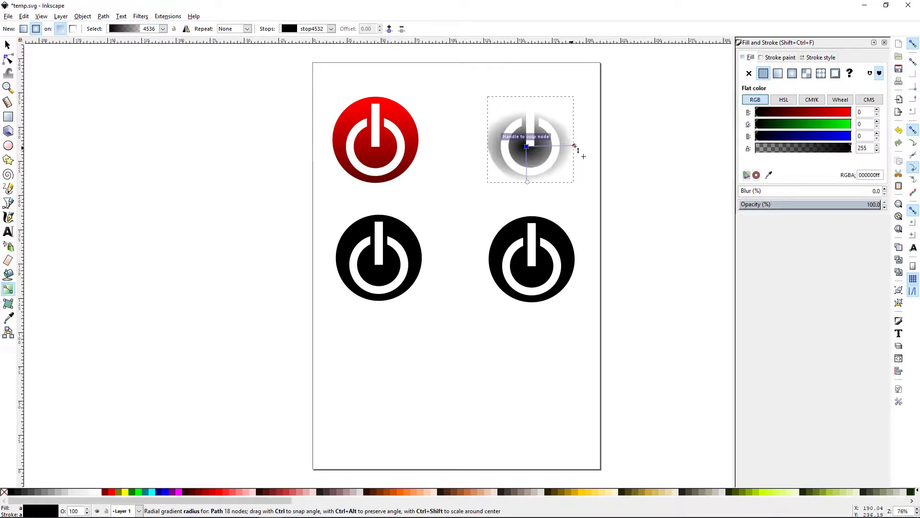
left_click(527, 147)
left_click_drag(527, 182, 527, 205)
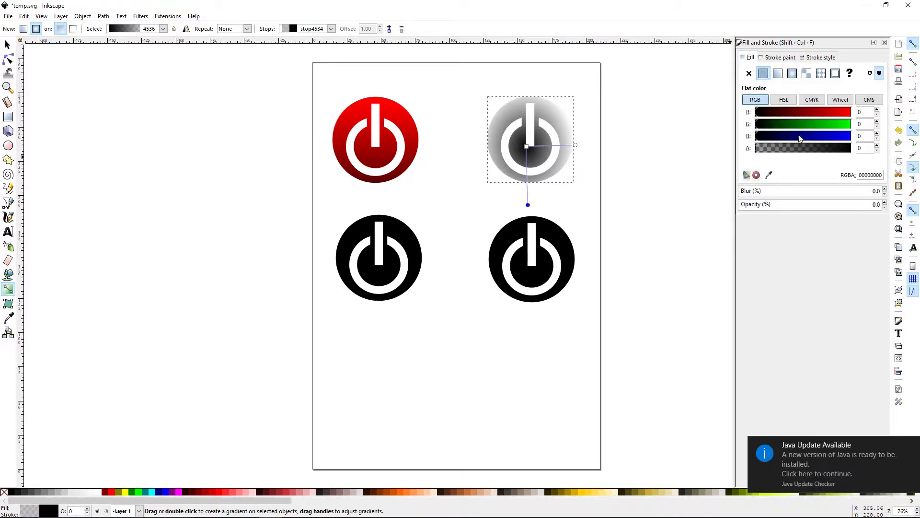
Step: Make the centre stop red and the outer stop deep red (560000), then deselect
left_click(111, 491)
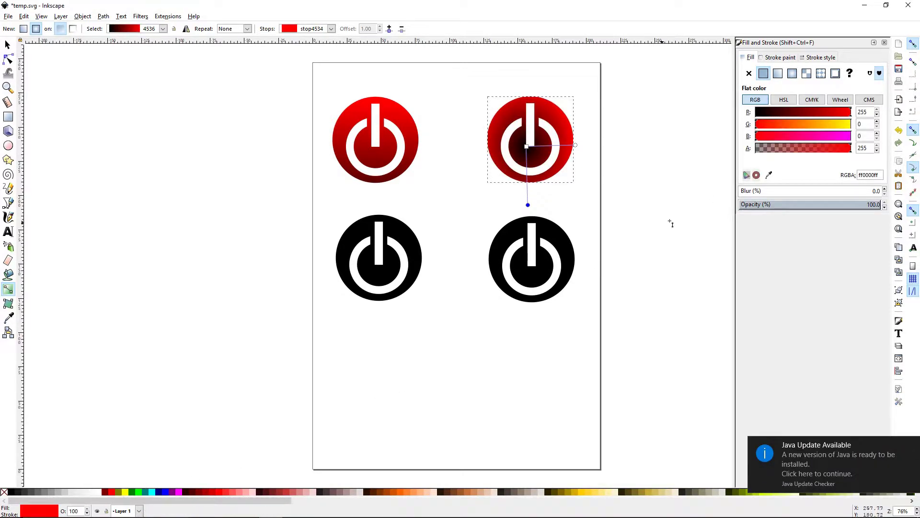
left_click(527, 146)
left_click(114, 494)
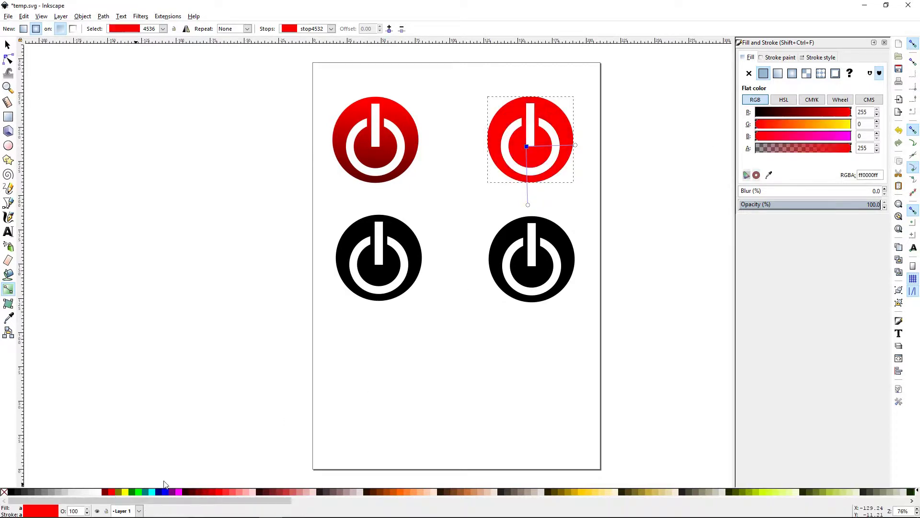
left_click_drag(575, 144, 582, 146)
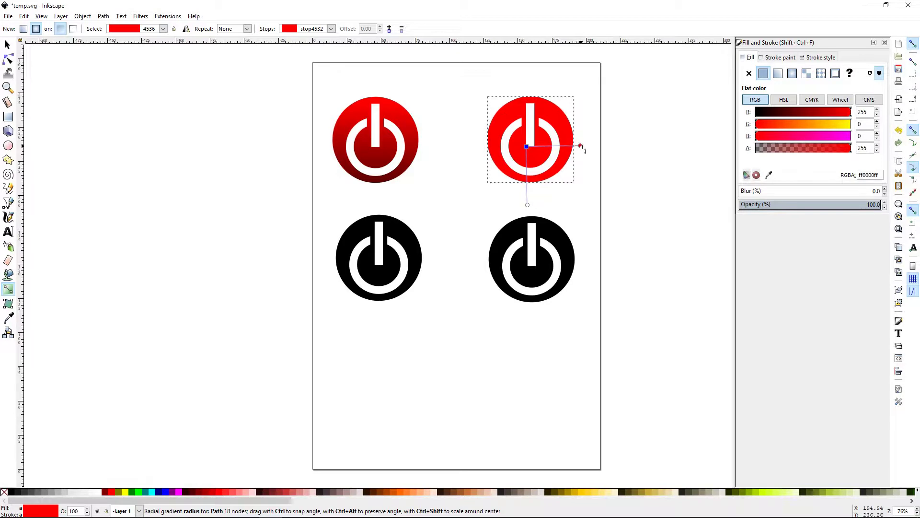
left_click(582, 146)
left_click(795, 113)
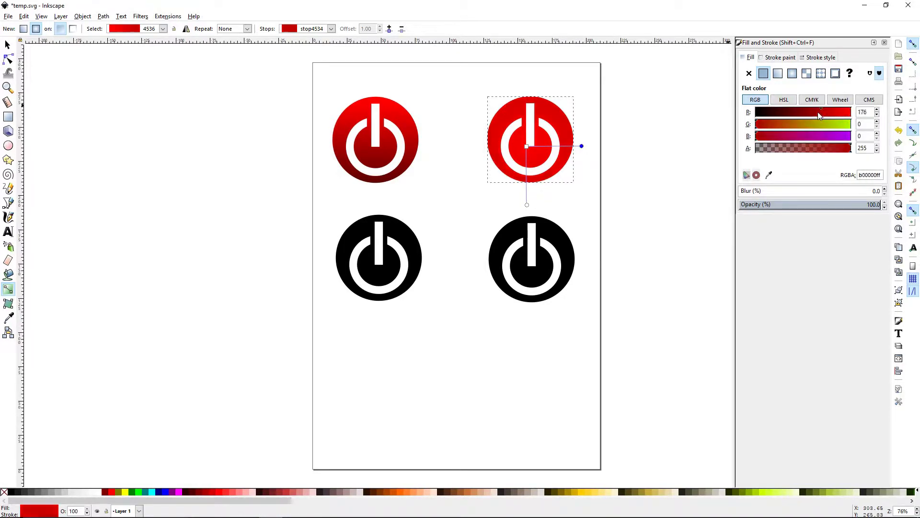
left_click_drag(796, 117, 788, 118)
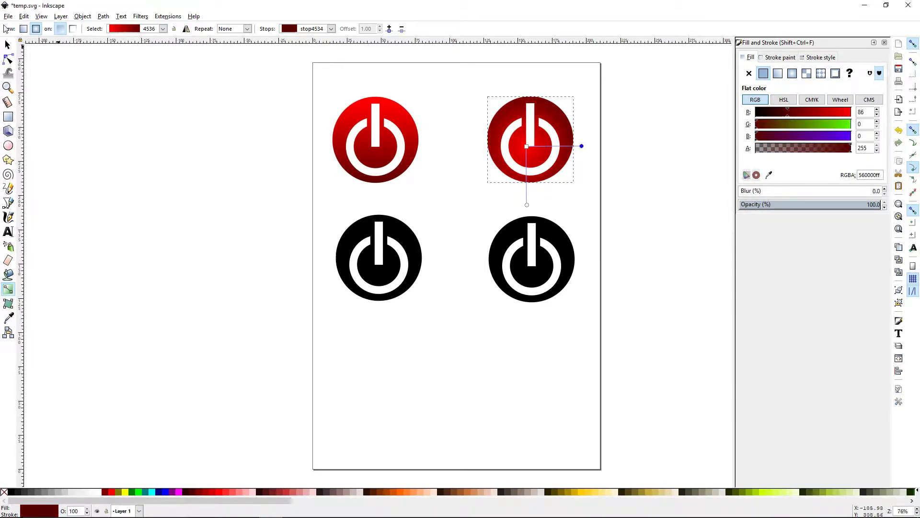
left_click(7, 45)
left_click(150, 174)
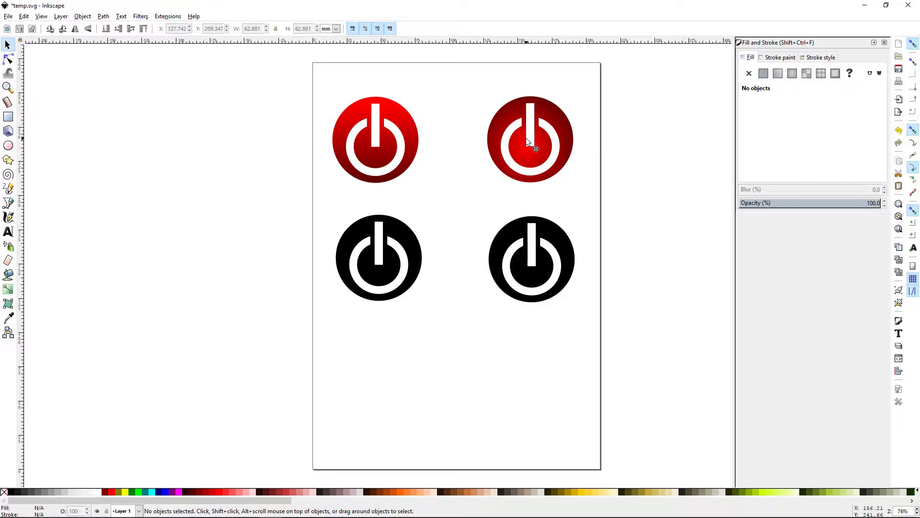
Step: Scroll the canvas, clear the selection and activate the Mesh tool
scroll(485, 180, "up", 1)
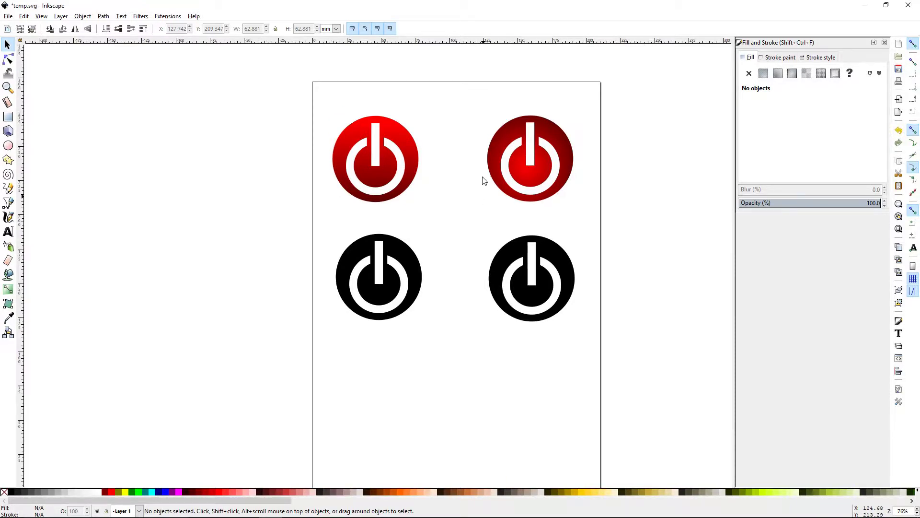
scroll(461, 226, "down", 1)
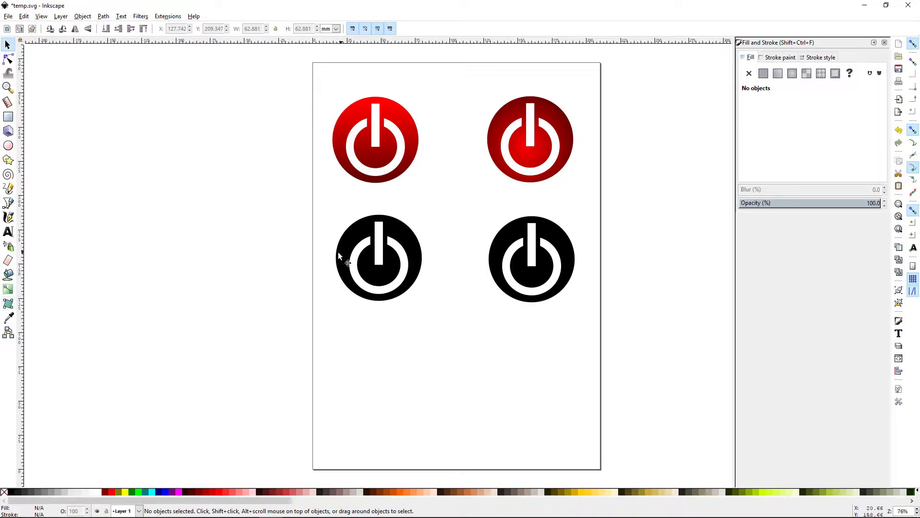
left_click(353, 243)
left_click(250, 283)
left_click(8, 303)
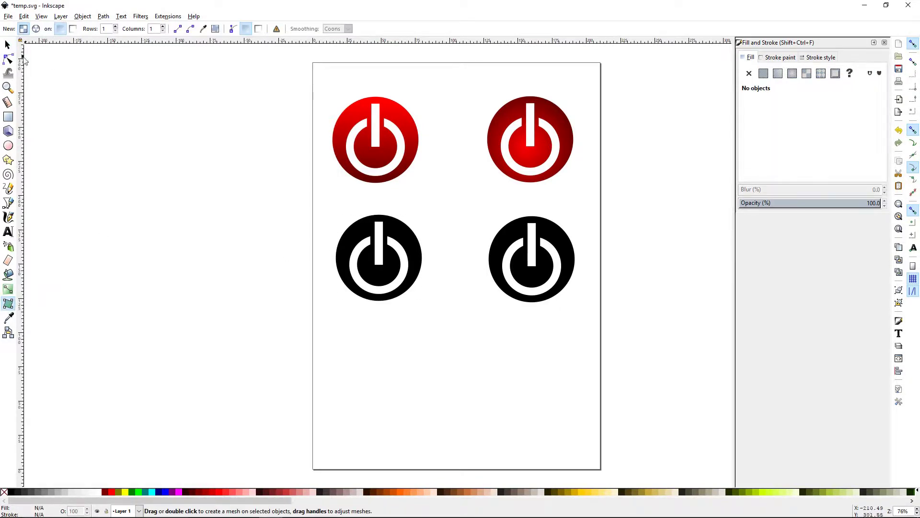
Step: Set the Mesh tool's Rows to 8 and Columns to 6
left_click(116, 28)
left_click(163, 27)
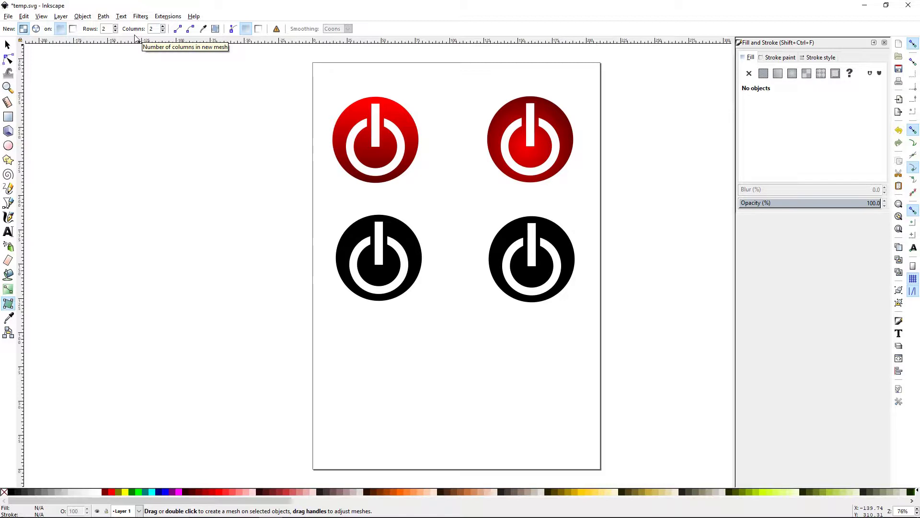
left_click(115, 27)
left_click(115, 27)
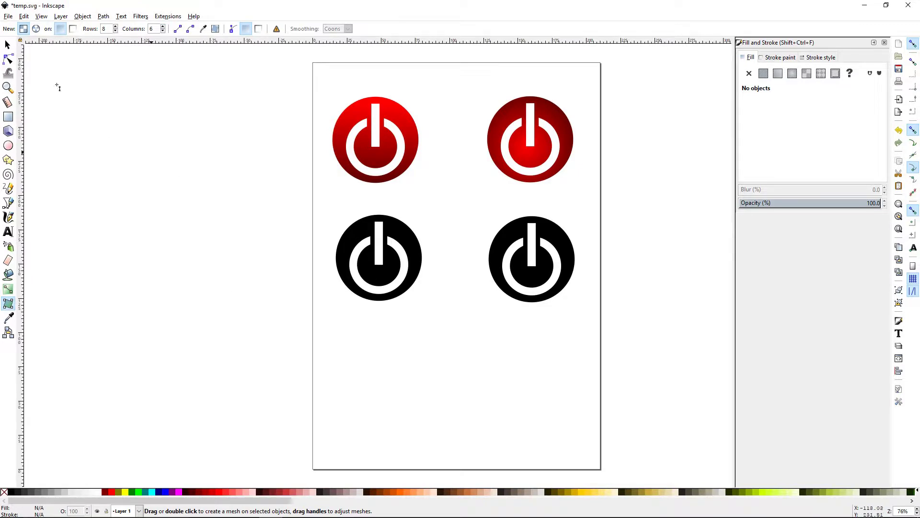
Step: Apply a trial mesh to the lower-left power icon, then undo it
left_click(9, 46)
left_click(388, 283)
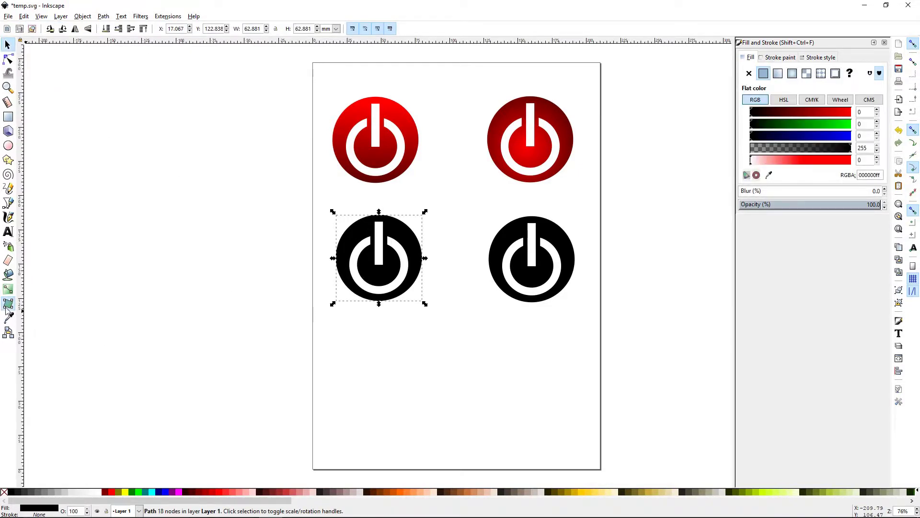
left_click(8, 303)
double_click(338, 286)
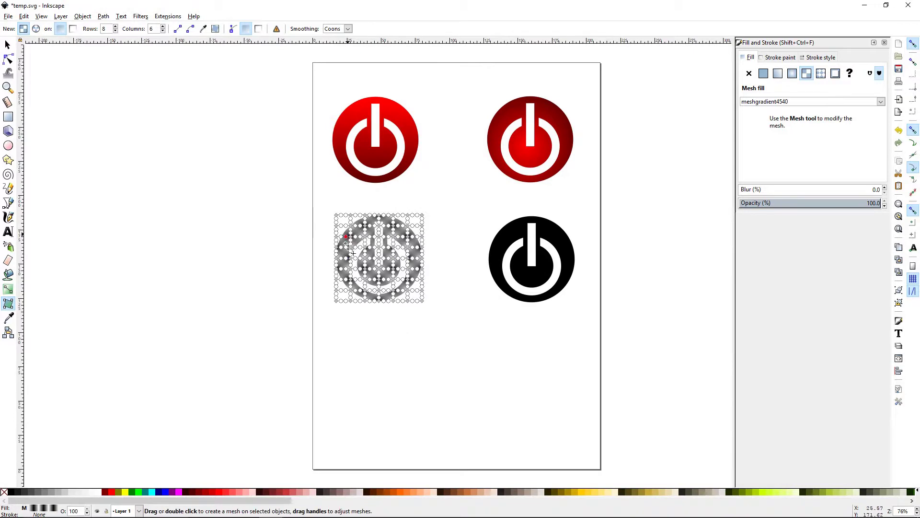
left_click(7, 45)
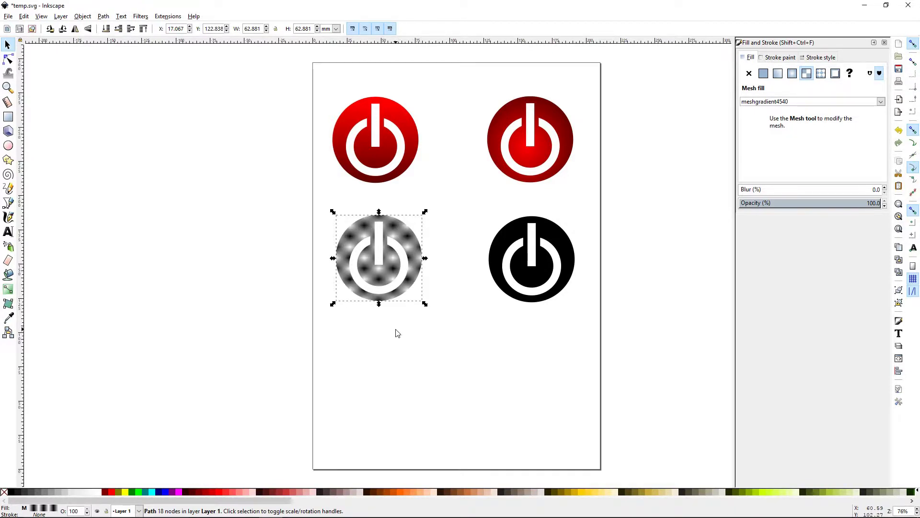
key("ctrl+z")
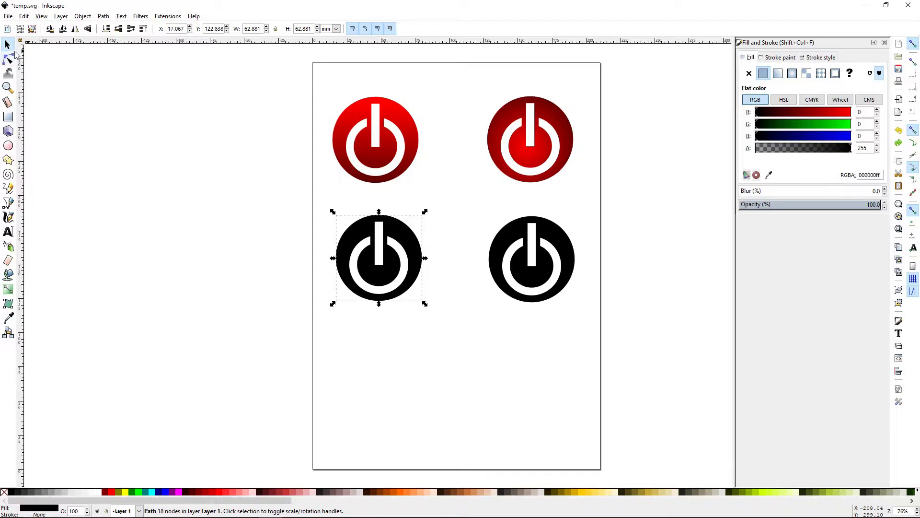
left_click(8, 303)
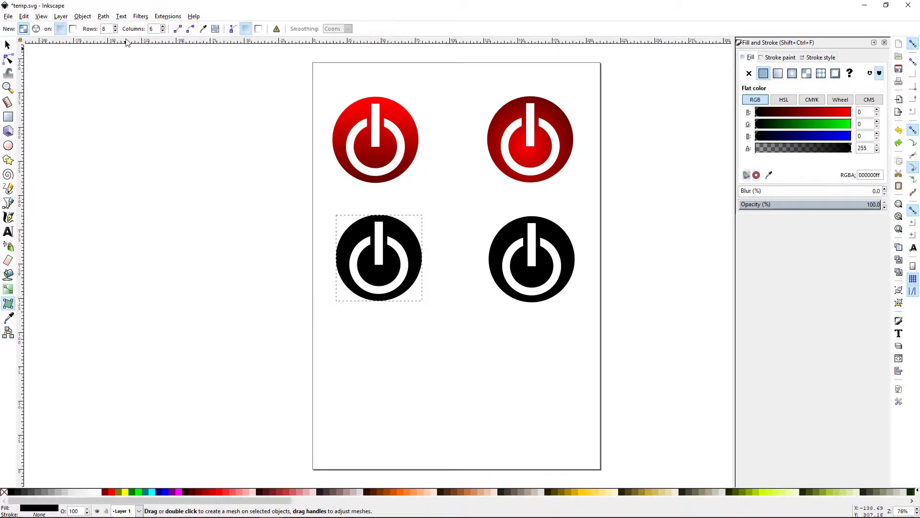
Step: Set mesh rows to 2, mesh the lower-left icon, and zoom in on it to about 226%
double_click(103, 29)
type("2")
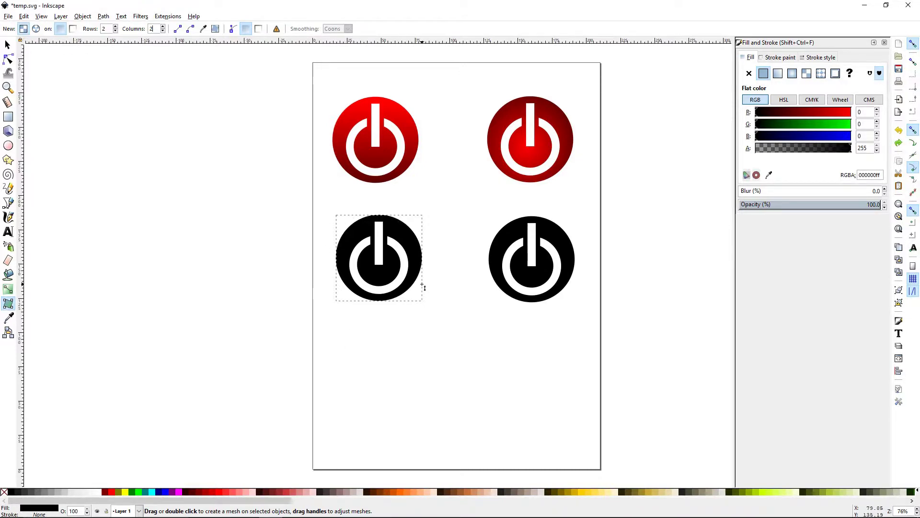
double_click(382, 280)
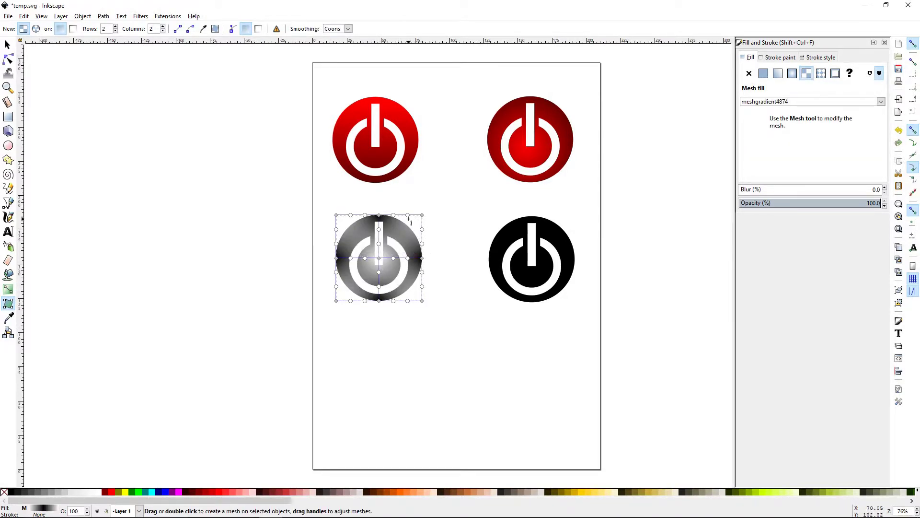
left_click(7, 87)
left_click_drag(307, 191, 463, 338)
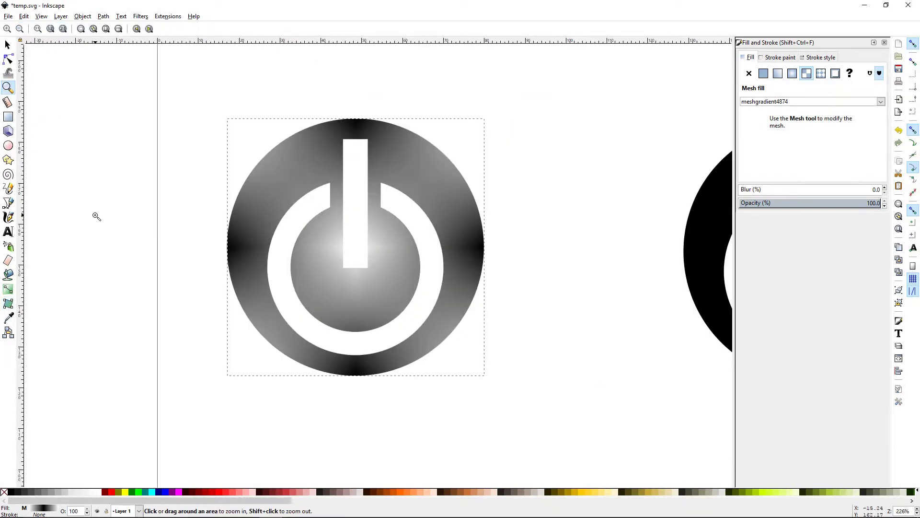
left_click(8, 303)
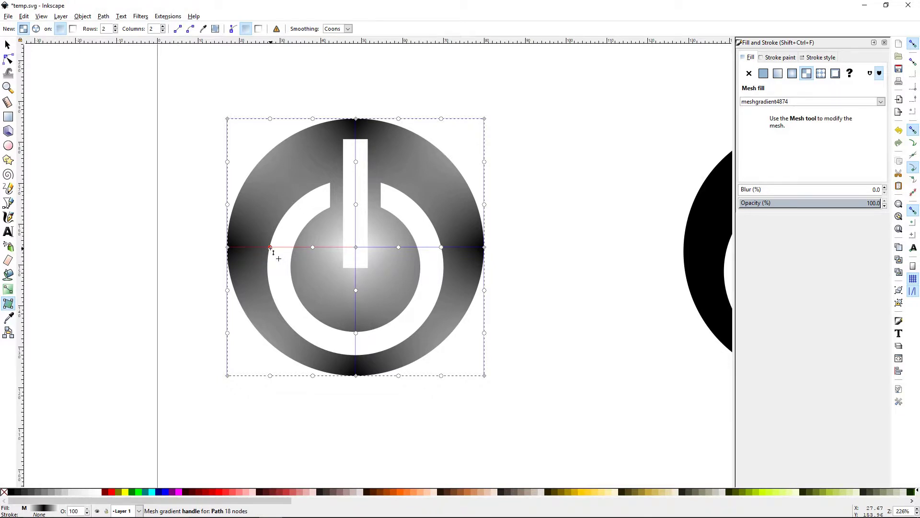
left_click_drag(271, 247, 284, 288)
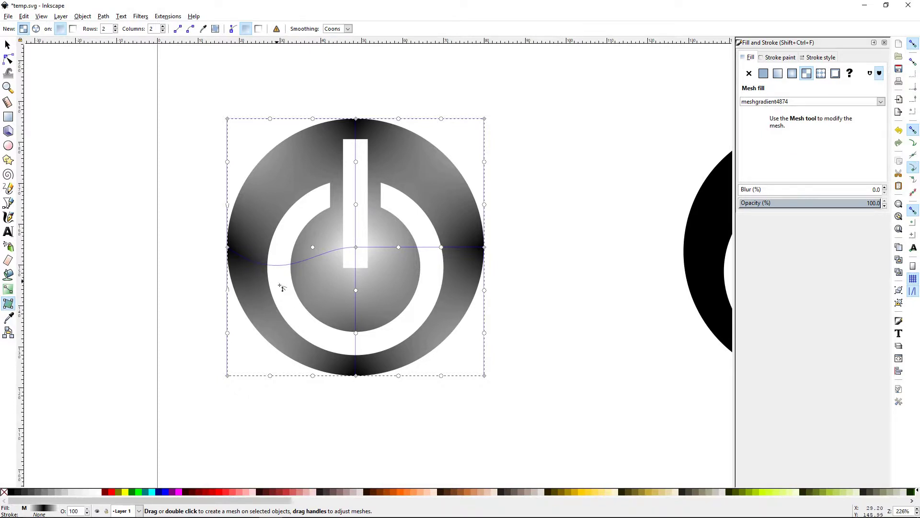
mouse_move(284, 289)
left_mouse_down()
mouse_move(281, 263)
mouse_move(238, 253)
mouse_move(277, 250)
mouse_move(254, 251)
left_mouse_up()
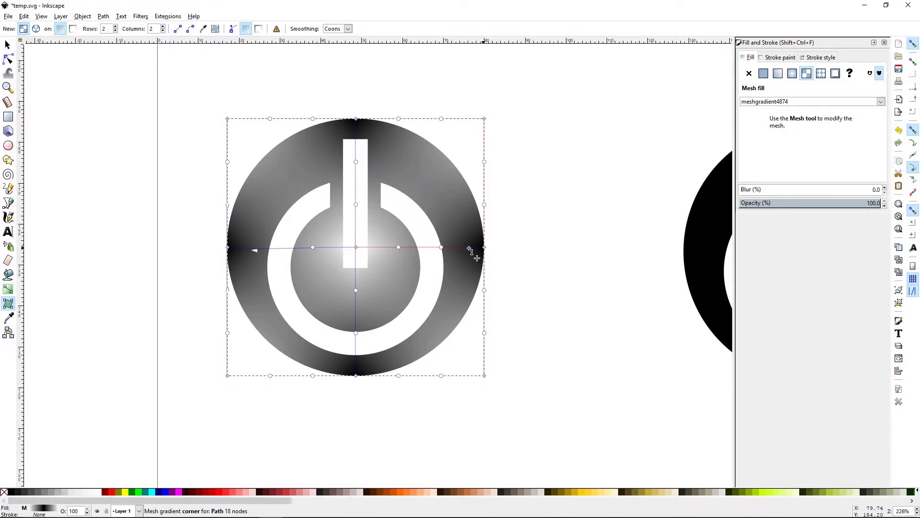
mouse_move(398, 247)
left_mouse_down()
mouse_move(429, 248)
mouse_move(362, 247)
mouse_move(401, 247)
left_mouse_up()
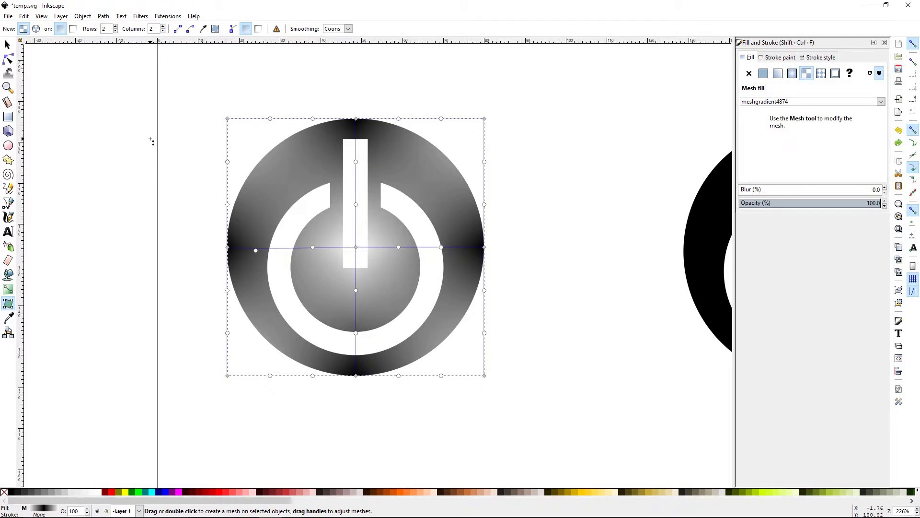
key("ctrl+z")
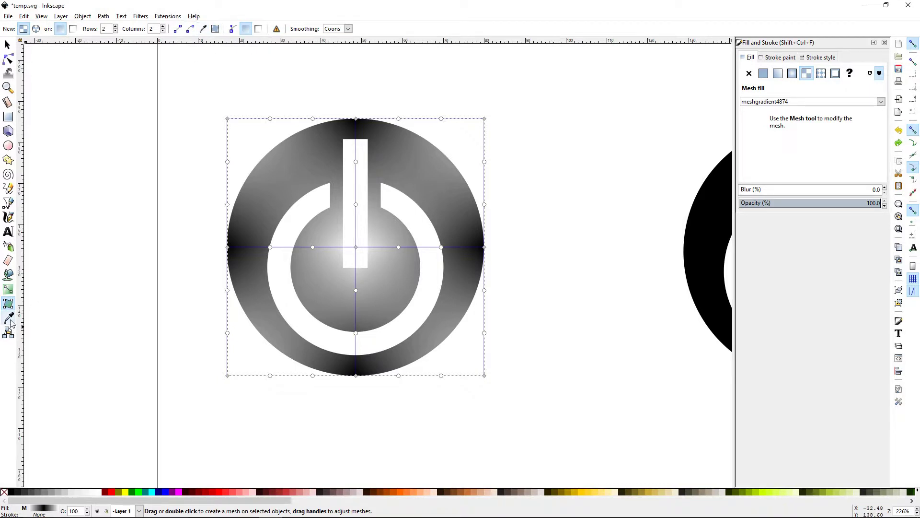
left_click(10, 59)
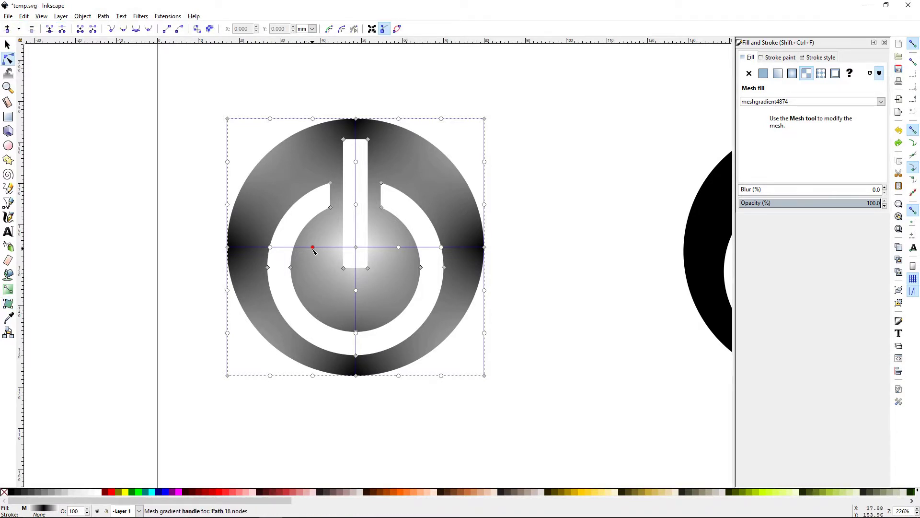
Step: Colour the left-middle, bottom-left and bottom-middle mesh nodes red
left_click(228, 247)
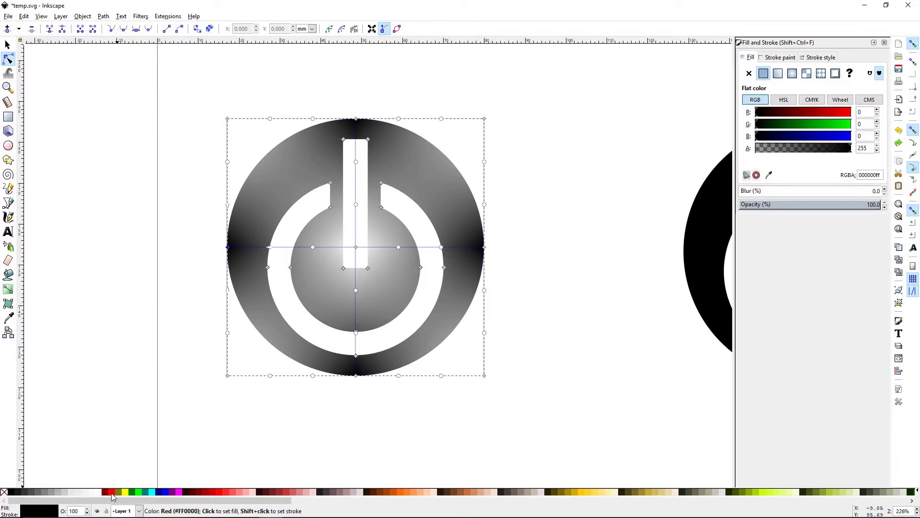
left_click(112, 493)
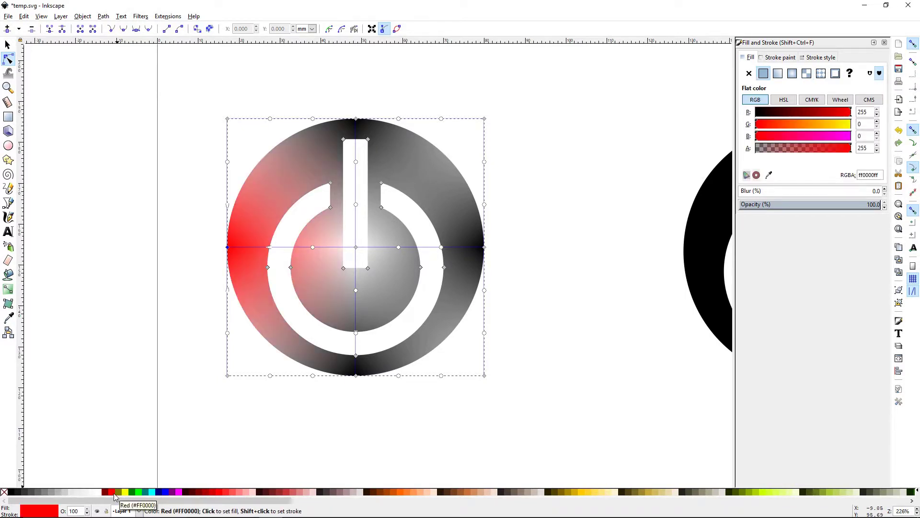
left_click(357, 377)
left_click(228, 375)
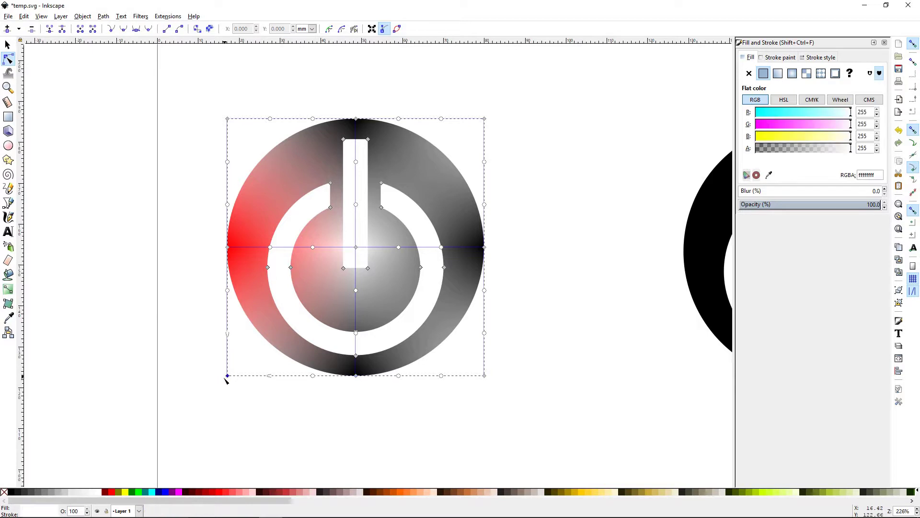
left_click(112, 493)
left_click(356, 376)
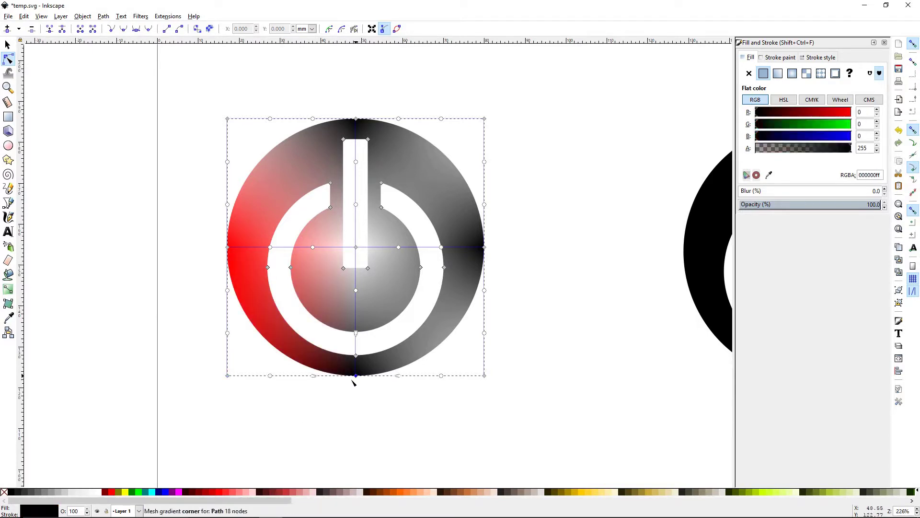
key("ctrl+shift+v")
Step: Colour the bottom-right, right-middle and top-right mesh nodes red
left_click(490, 379)
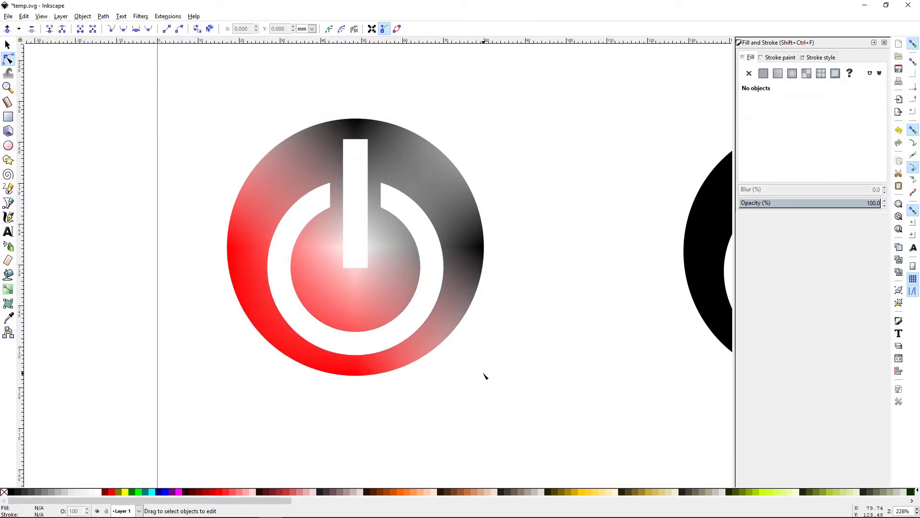
left_click(9, 307)
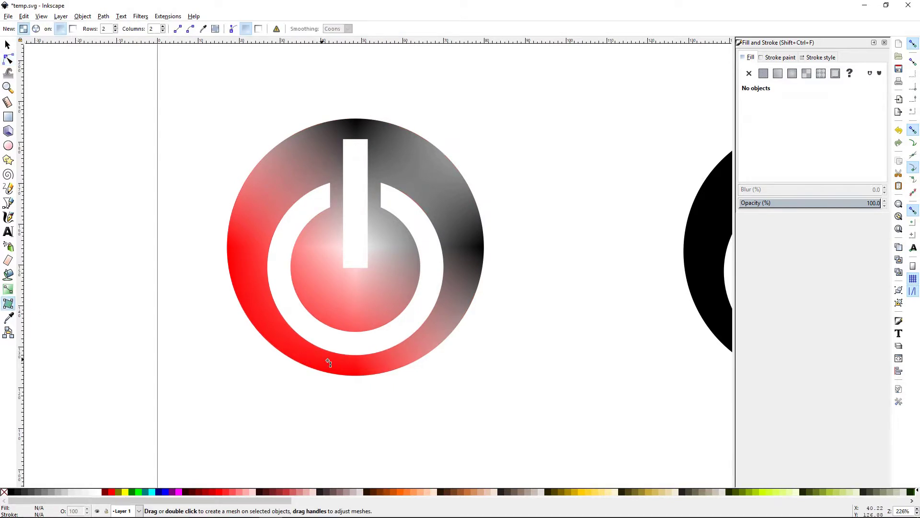
left_click(328, 361)
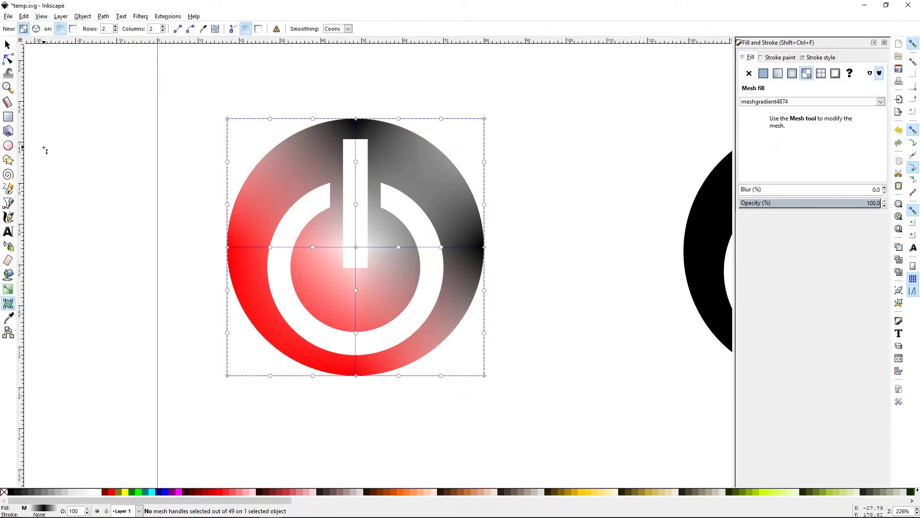
key("n")
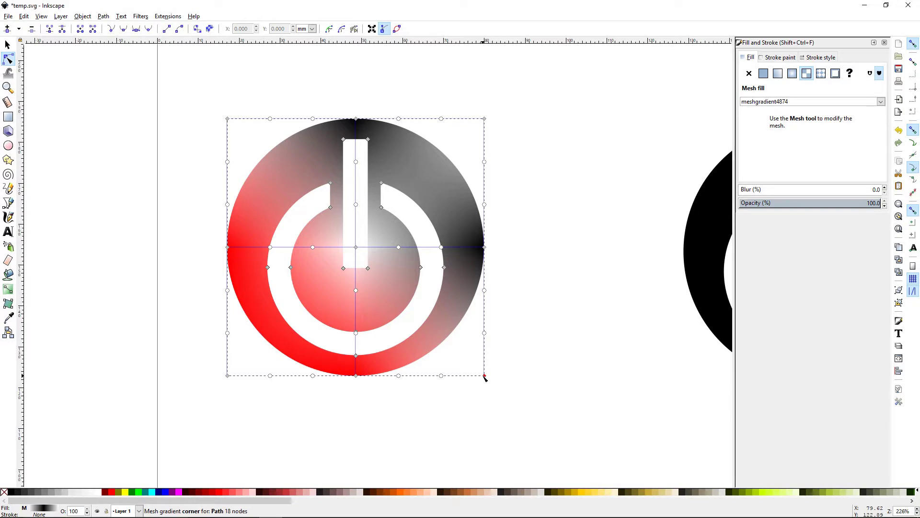
left_click(484, 376)
left_click(111, 492)
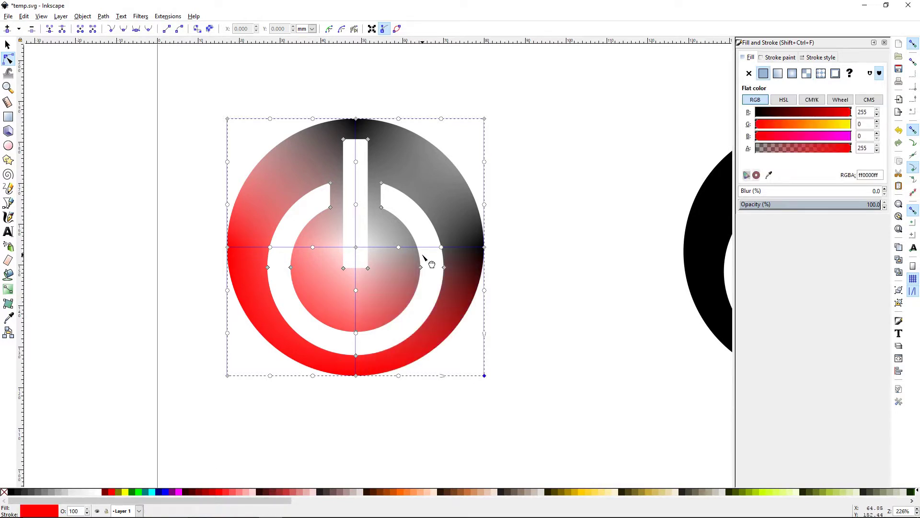
left_click(485, 247)
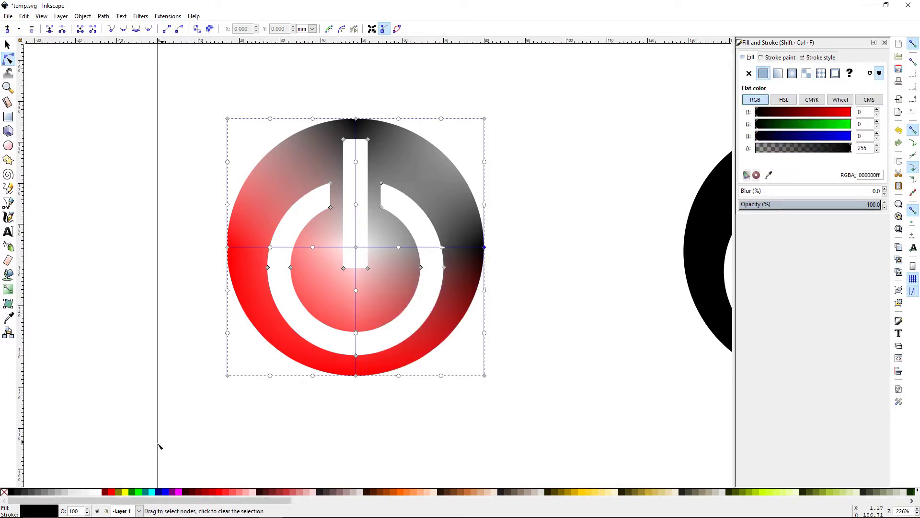
left_click(112, 491)
left_click(484, 118)
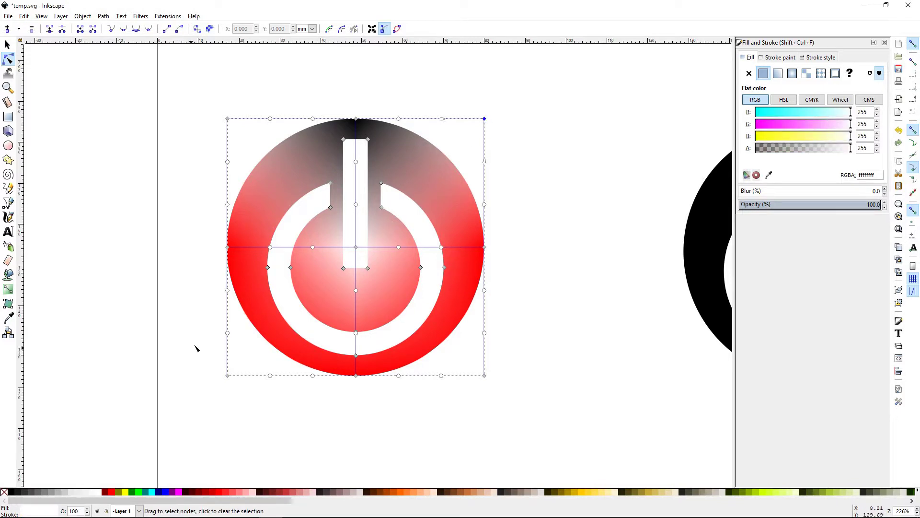
left_click(112, 491)
Step: Colour the top-middle mesh node red and select the top-left corner
left_click(359, 120)
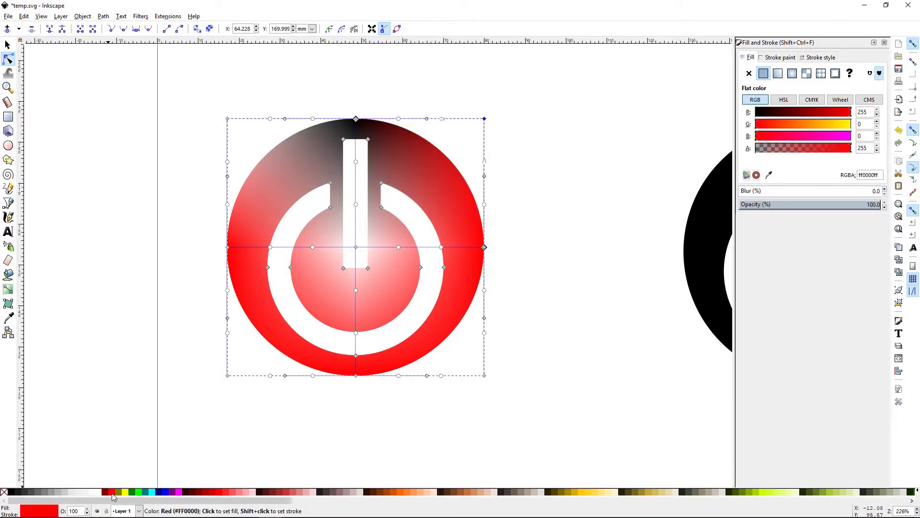
left_click(356, 119)
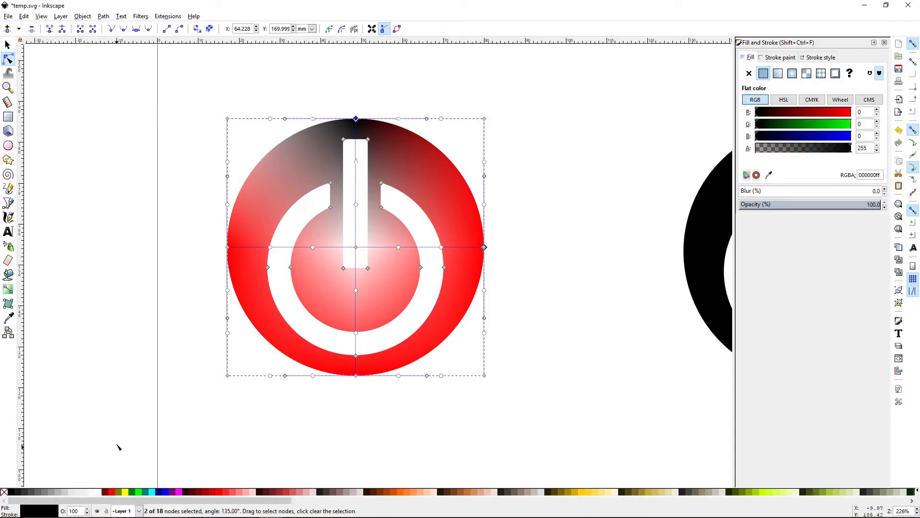
left_click(112, 491)
left_click(229, 119)
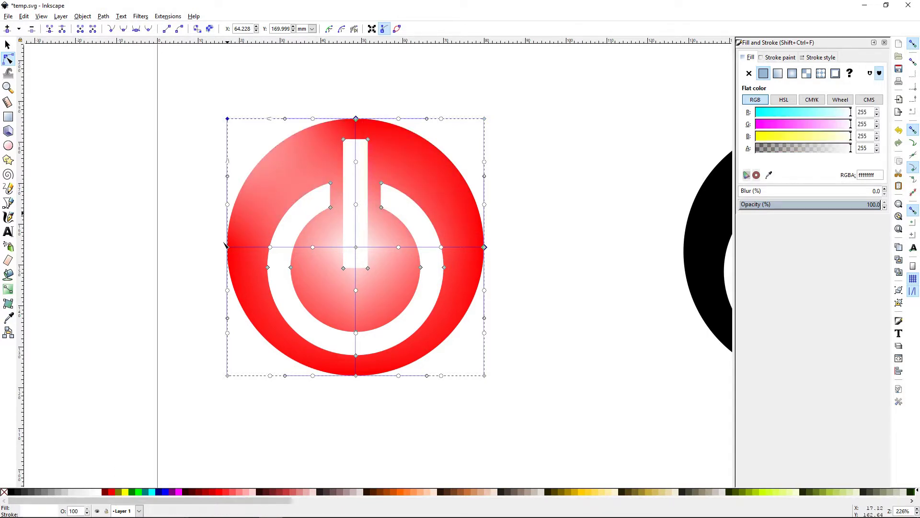
Step: Make the central mesh node red, then shift it toward orange with R at 242
left_click(356, 247)
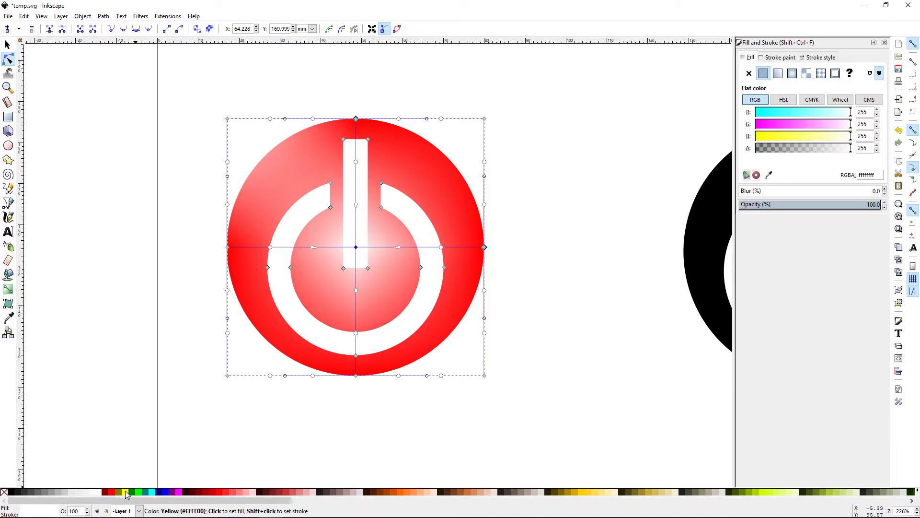
left_click(112, 492)
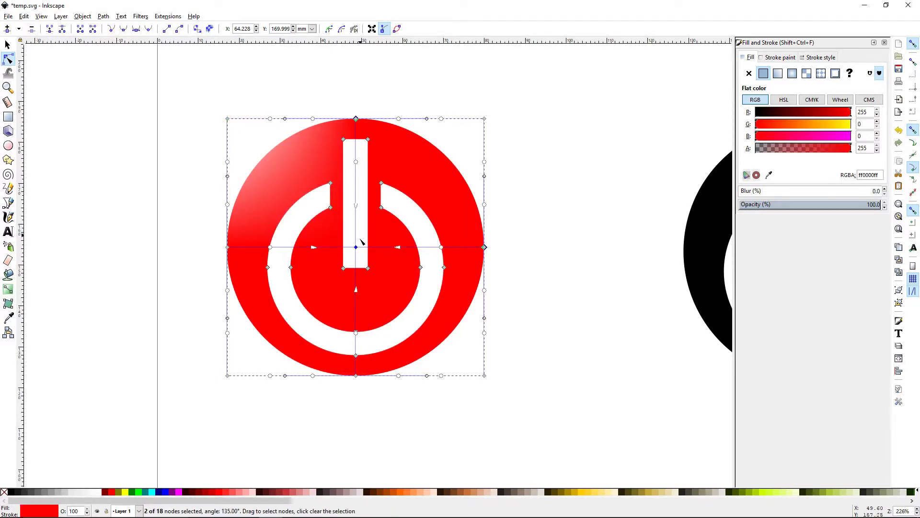
left_click(357, 248)
left_click(850, 112)
left_click_drag(852, 112, 848, 112)
left_click_drag(759, 125, 786, 124)
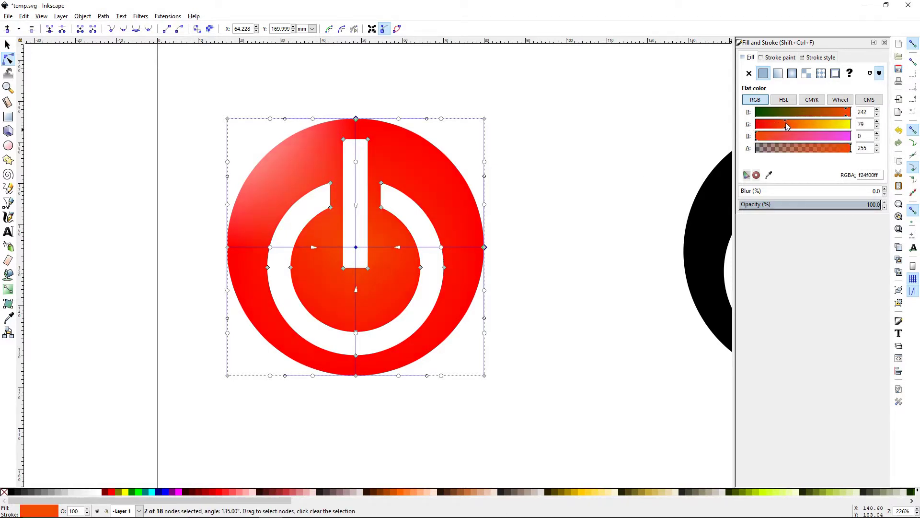
Step: Darken the right-middle node to deep red, bottom-left to near black, and make bottom-right orange
left_click(485, 247)
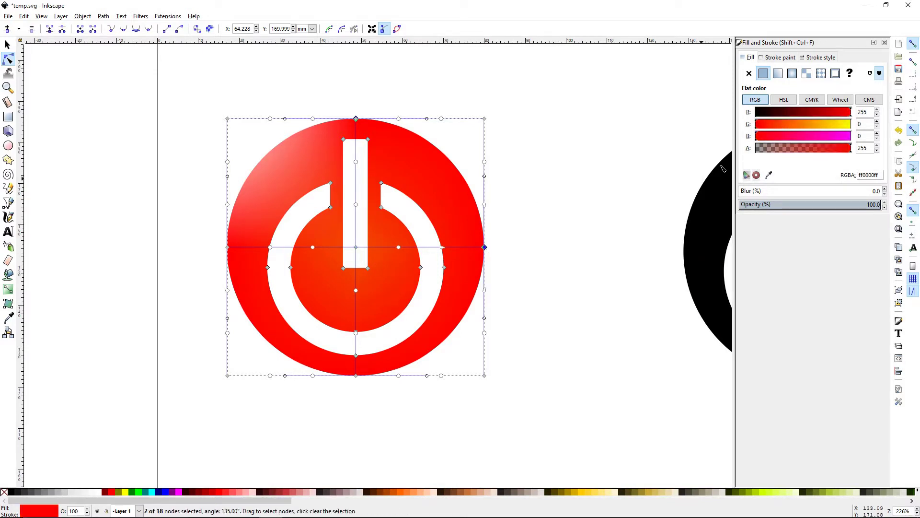
left_click_drag(853, 113, 777, 114)
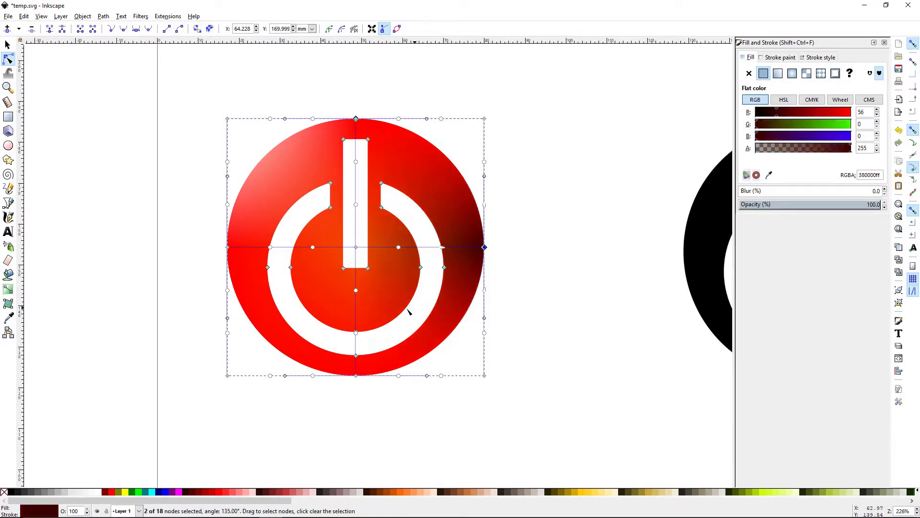
left_click(227, 375)
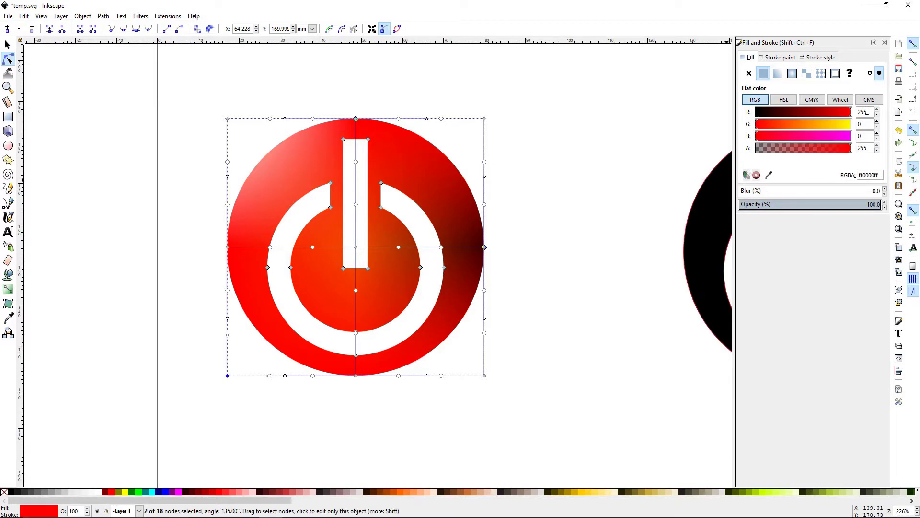
left_click_drag(852, 113, 762, 113)
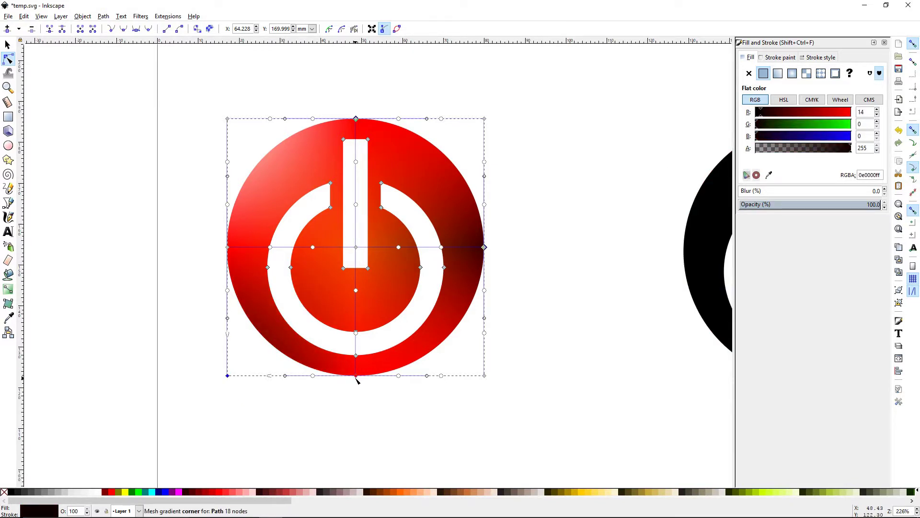
left_click(485, 375)
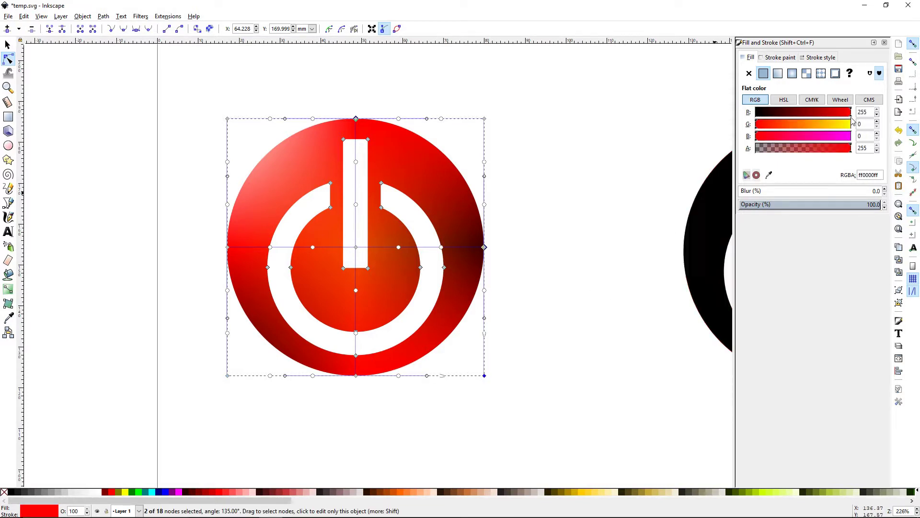
left_click_drag(760, 125, 827, 123)
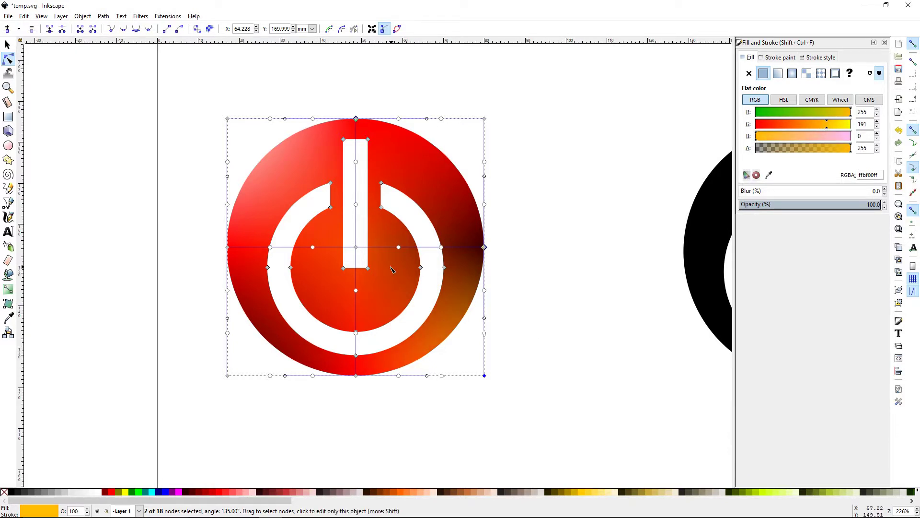
Step: Raise the centre node's G to about 178 for orange-yellow, then deselect the icon
left_click(356, 247)
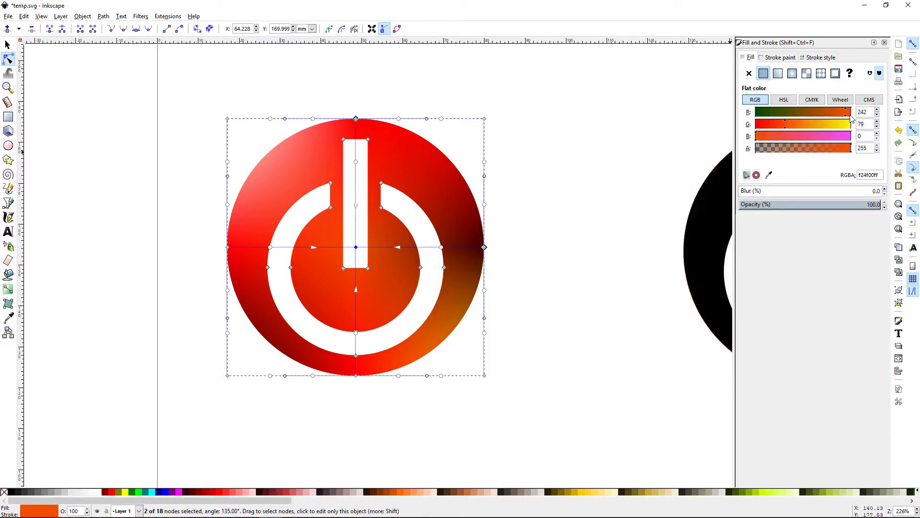
left_click_drag(785, 124, 827, 123)
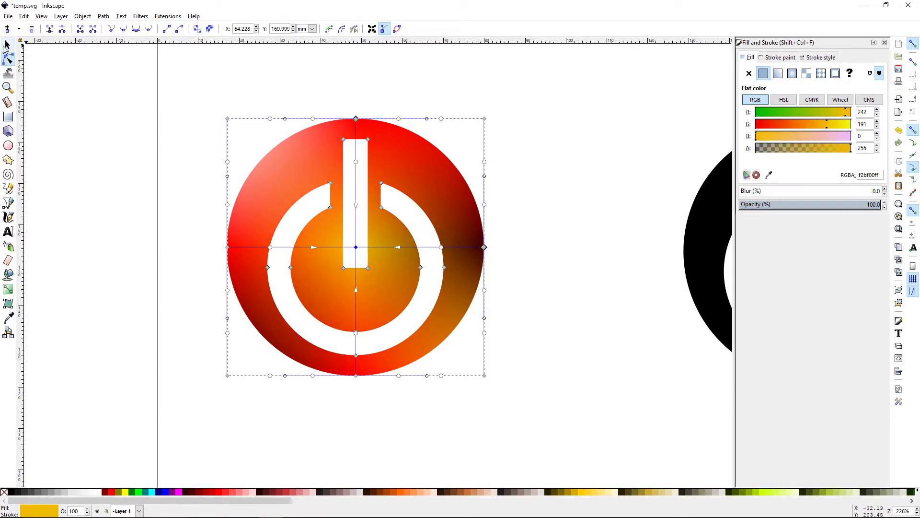
left_click(7, 46)
left_click(118, 238)
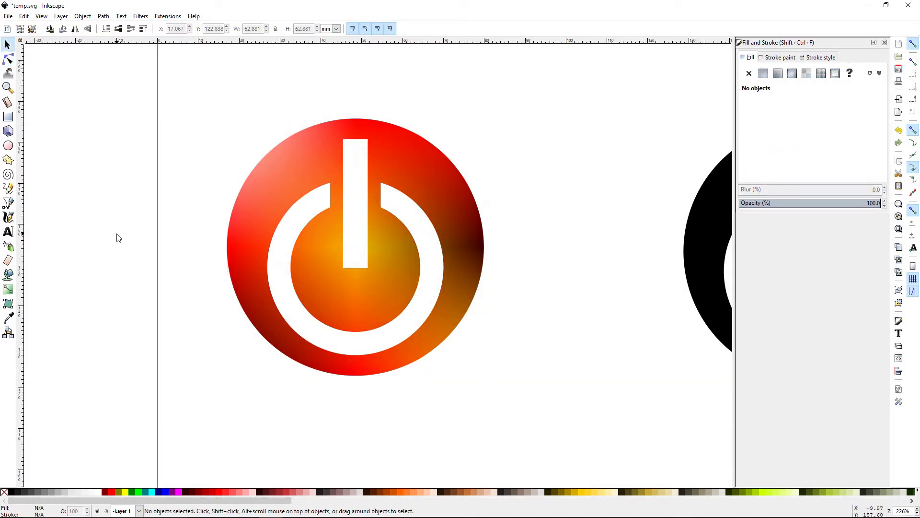
Step: Fit the whole page in view, select the black power icon, and enable conical mesh mode
key("5")
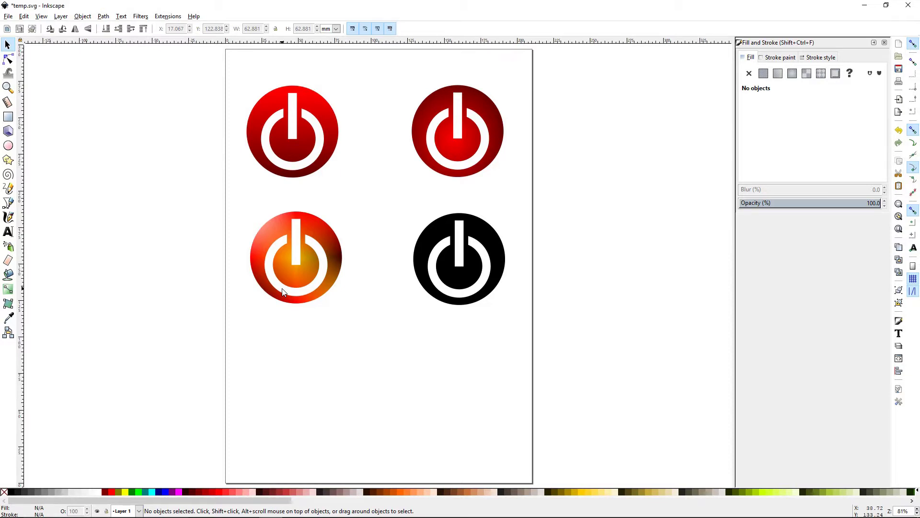
left_click(468, 280)
left_click(8, 304)
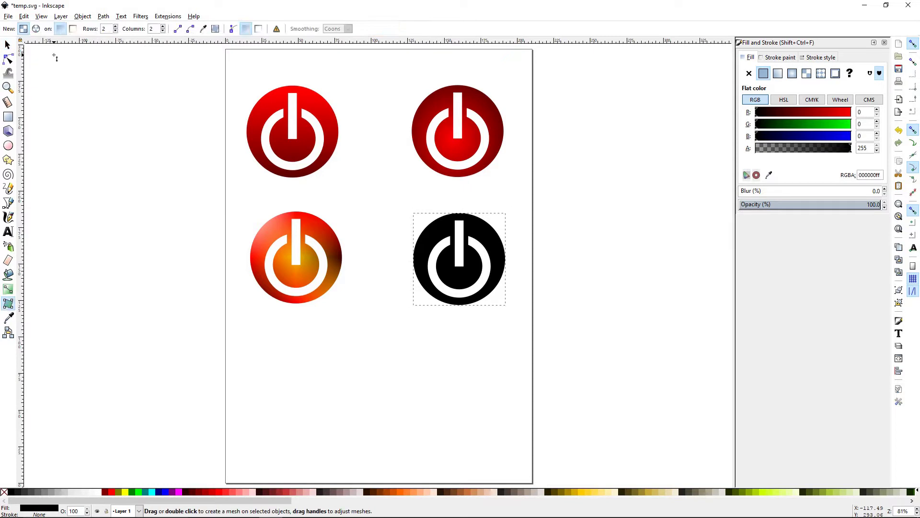
left_click(38, 31)
left_click(36, 30)
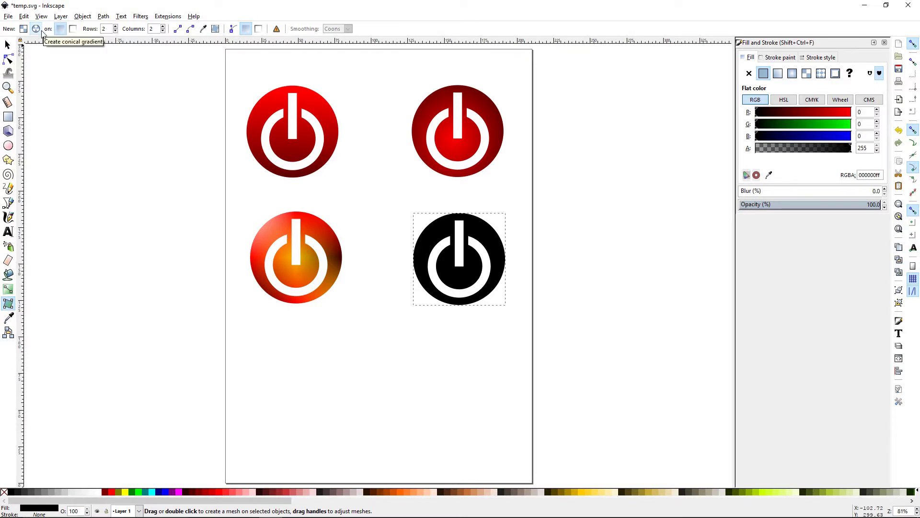
Step: Create a greyscale conical mesh on the black power icon
double_click(474, 277)
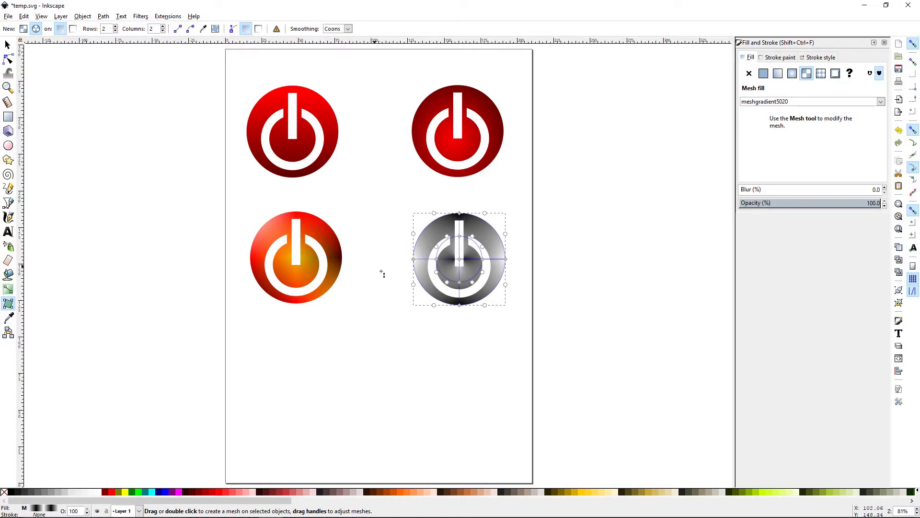
left_click(35, 30)
left_click(9, 117)
Step: Draw an f2be00ff orange-yellow square below the grey icon and add a circular mesh to it
left_click_drag(419, 336, 517, 431)
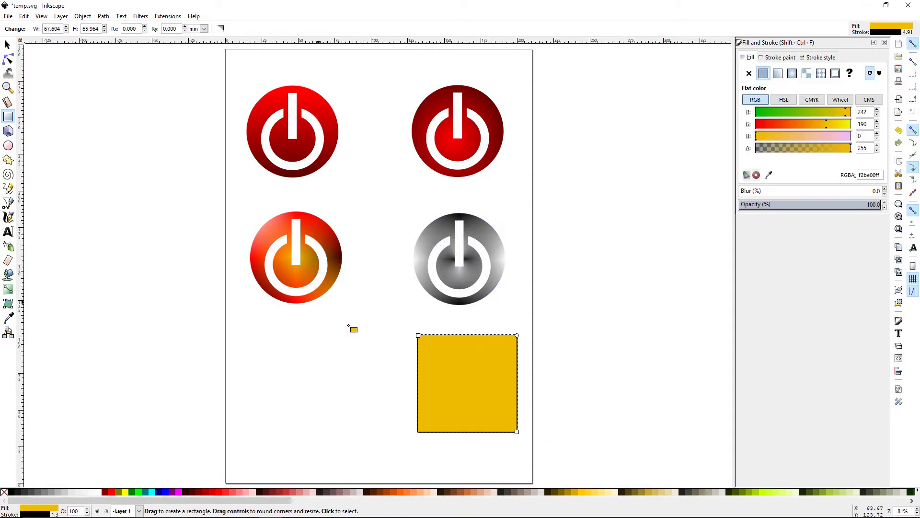
left_click(11, 304)
double_click(487, 406)
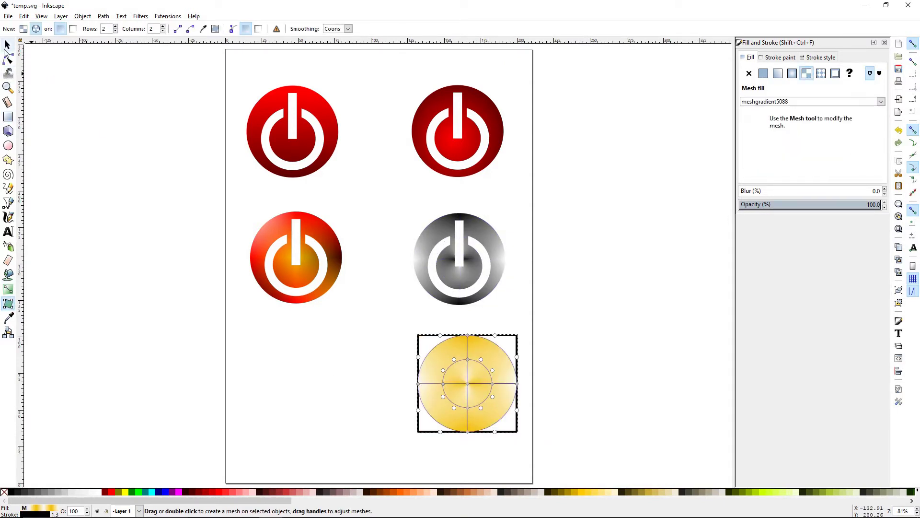
left_click(7, 45)
left_click(162, 302)
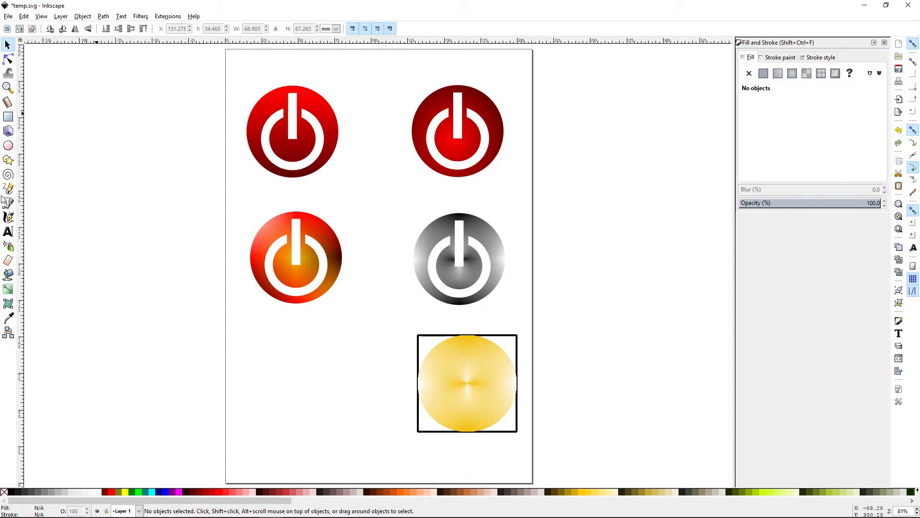
Step: Drag the square's mesh nodes outward to test it, then undo the mesh edits
left_click(9, 305)
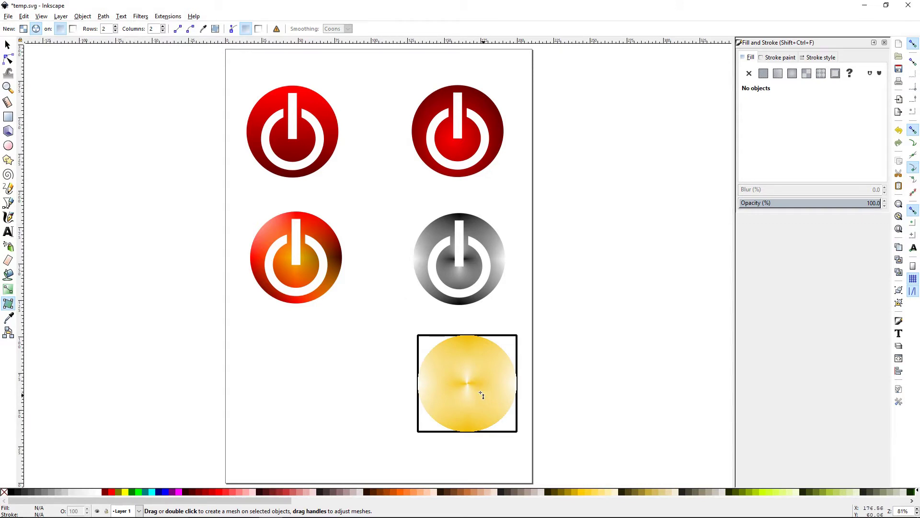
left_click(8, 58)
left_click(7, 303)
left_click(464, 405)
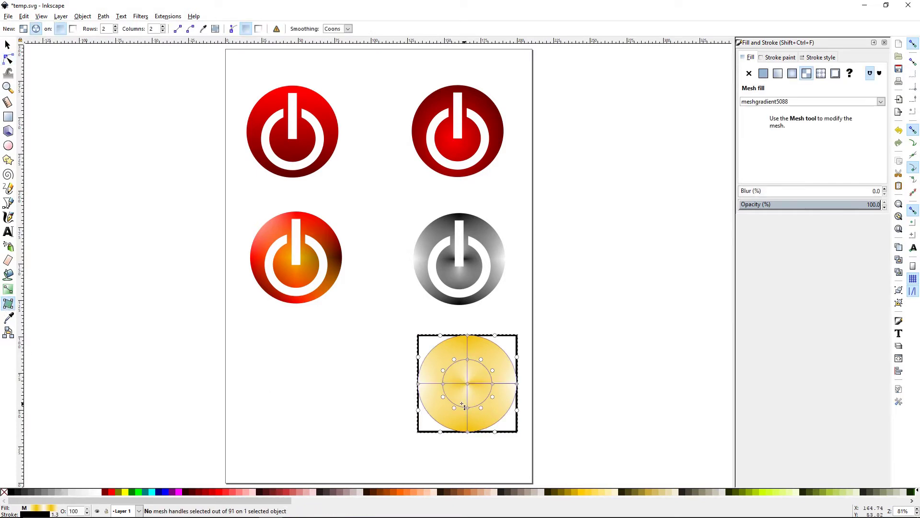
left_click(7, 58)
left_click_drag(419, 383, 375, 385)
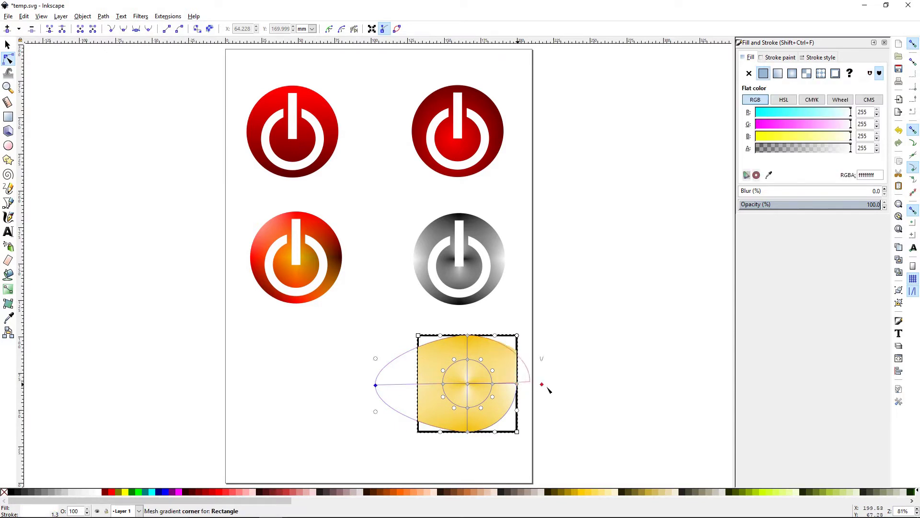
left_click_drag(467, 335, 464, 317)
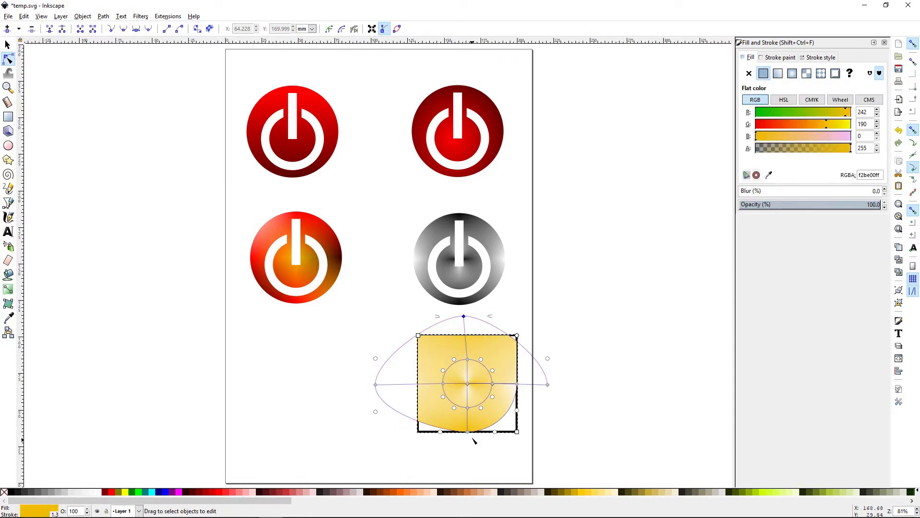
left_click_drag(469, 433, 469, 462)
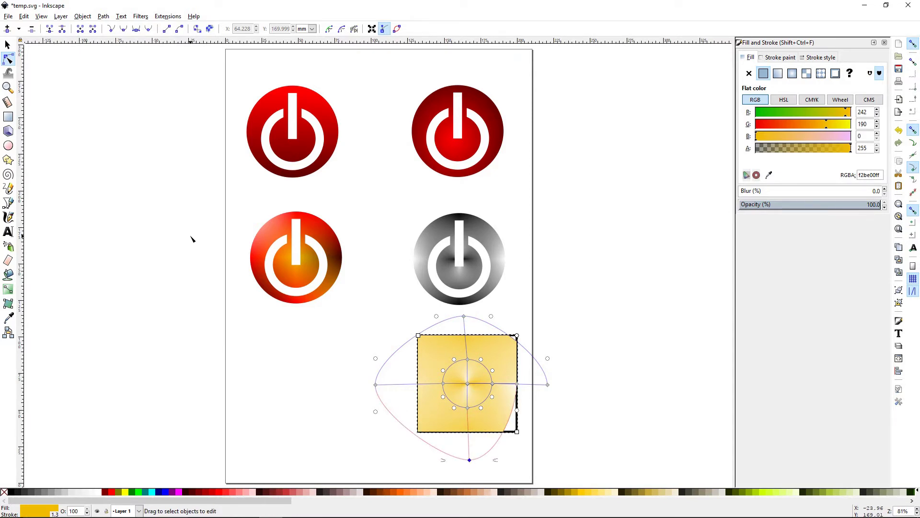
key("ctrl+z")
key("ctrl+z")
key("ctrl+z")
key("ctrl+z")
key("ctrl+z")
key("ctrl+z")
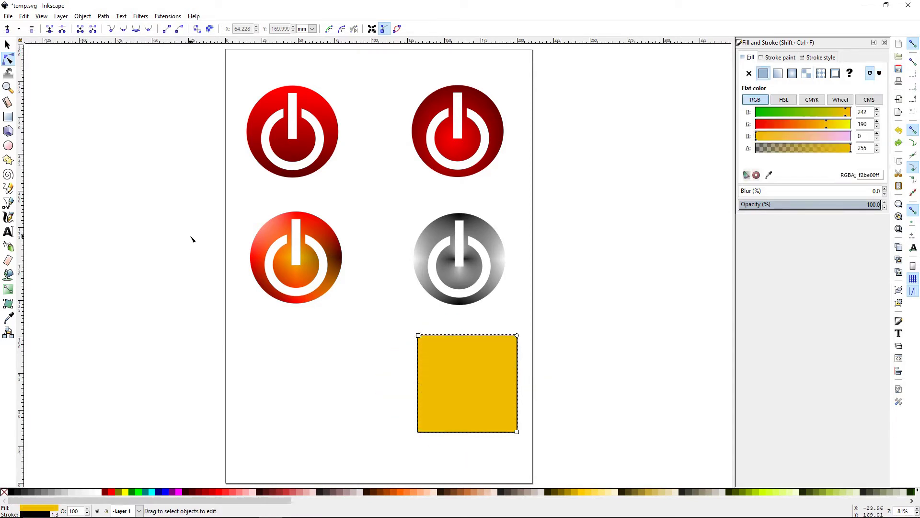
Step: Select the grey mesh power icon and zoom in until it fills the view
left_click(450, 282)
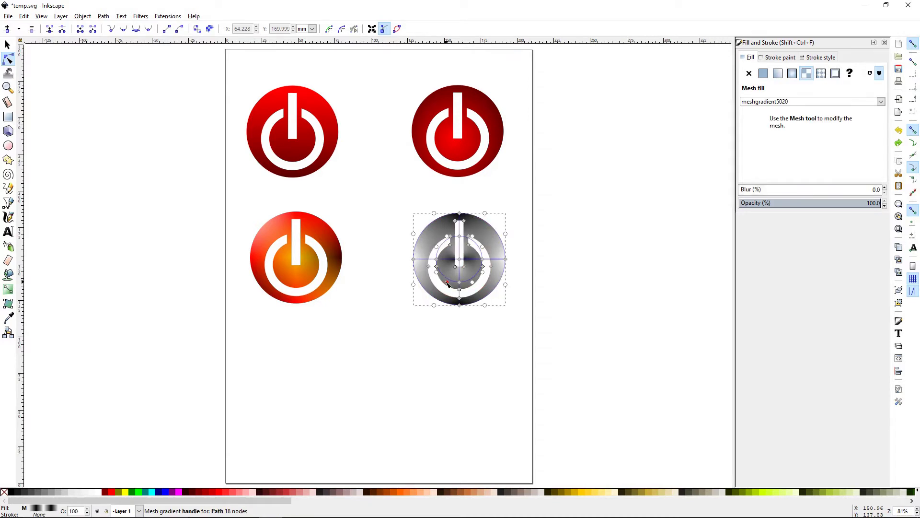
scroll(370, 312, "up", 2)
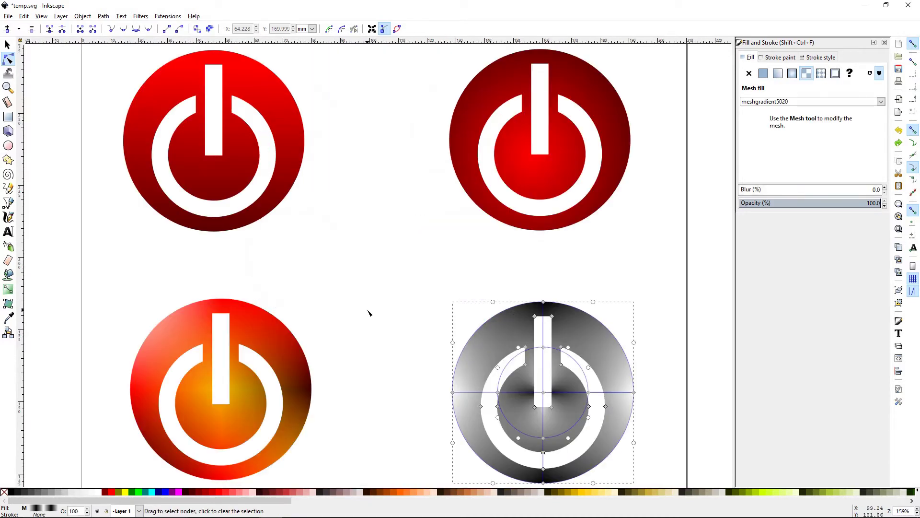
key("3")
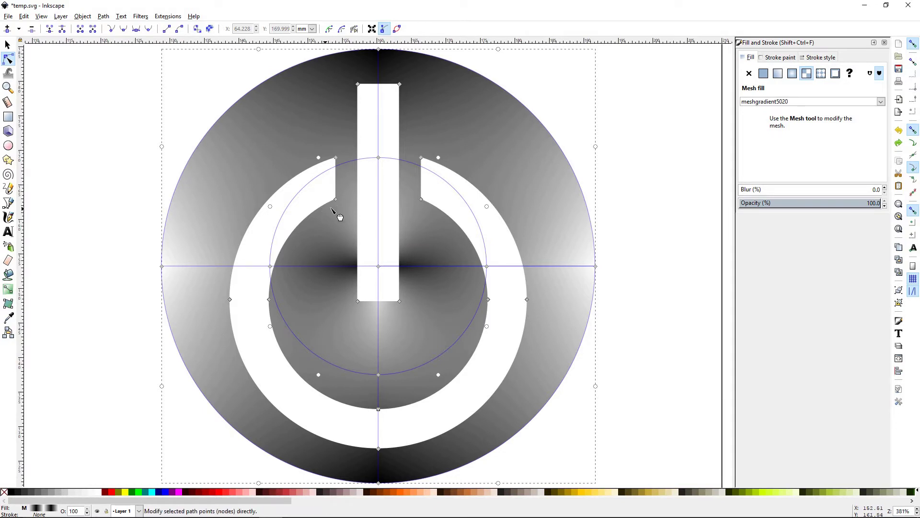
left_click_drag(337, 202, 347, 234)
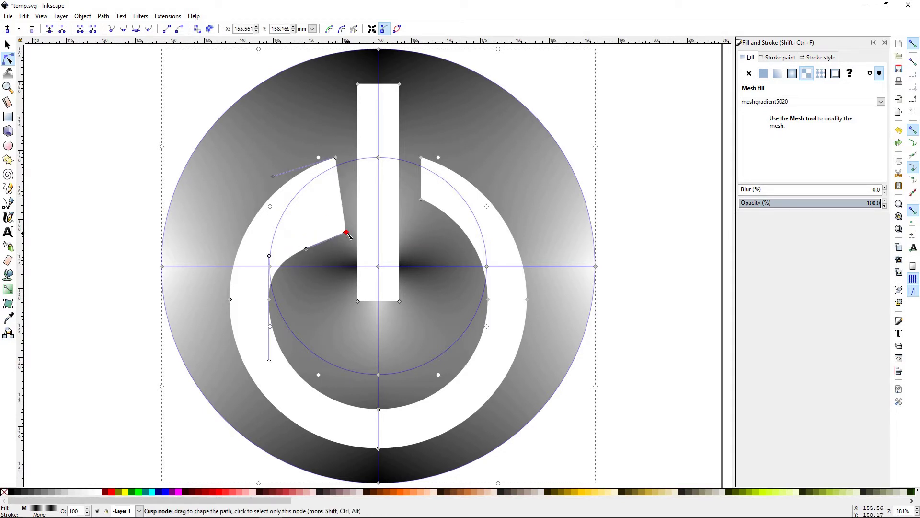
key("ctrl+z")
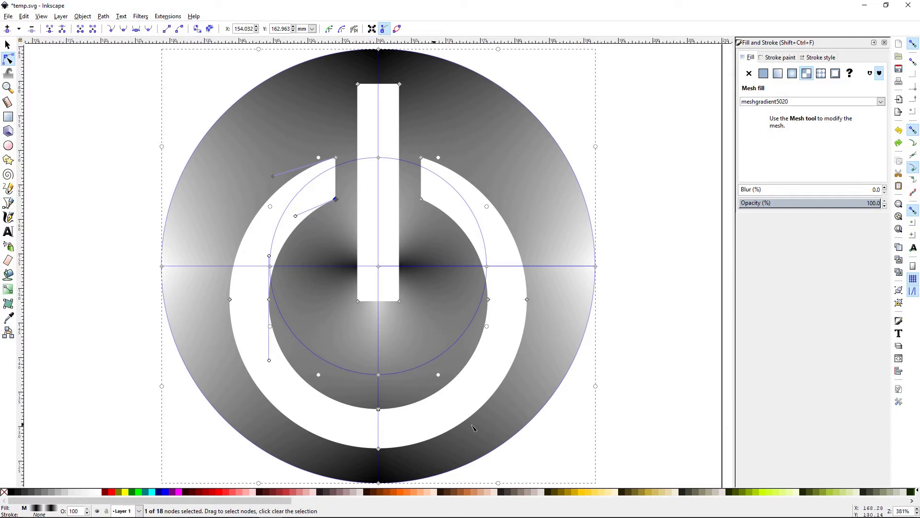
scroll(584, 421, "down", 3)
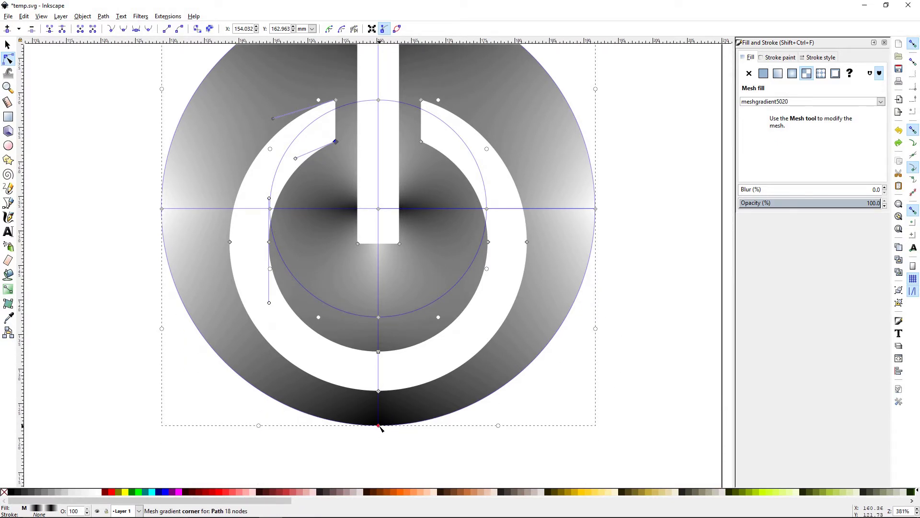
left_click_drag(381, 428, 381, 399)
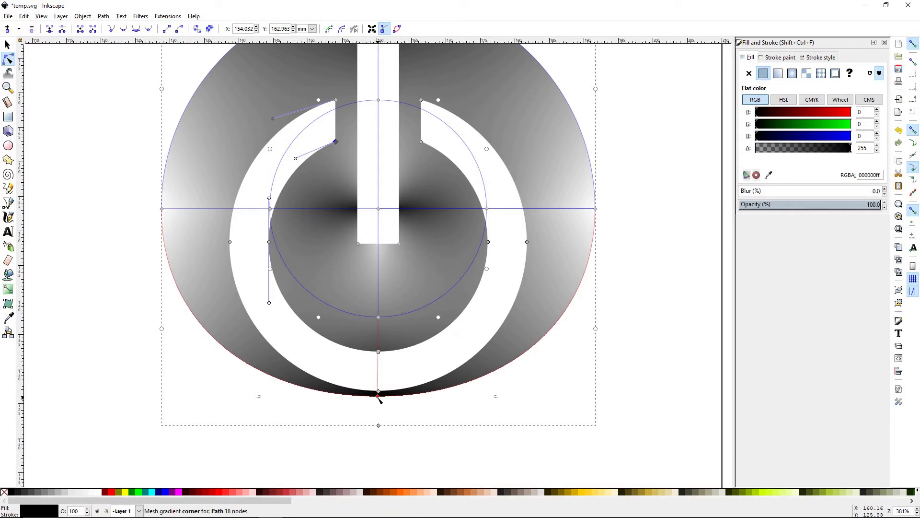
left_click_drag(378, 397, 379, 425)
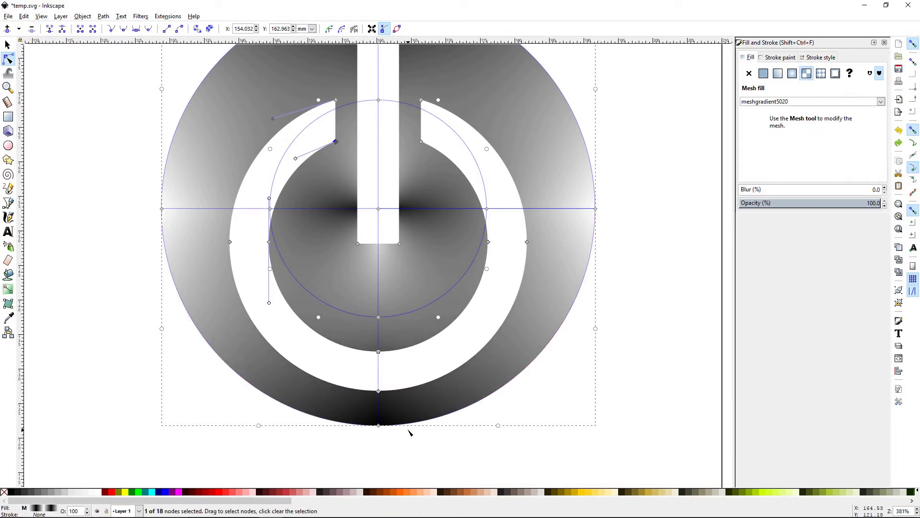
scroll(164, 337, "up", 3)
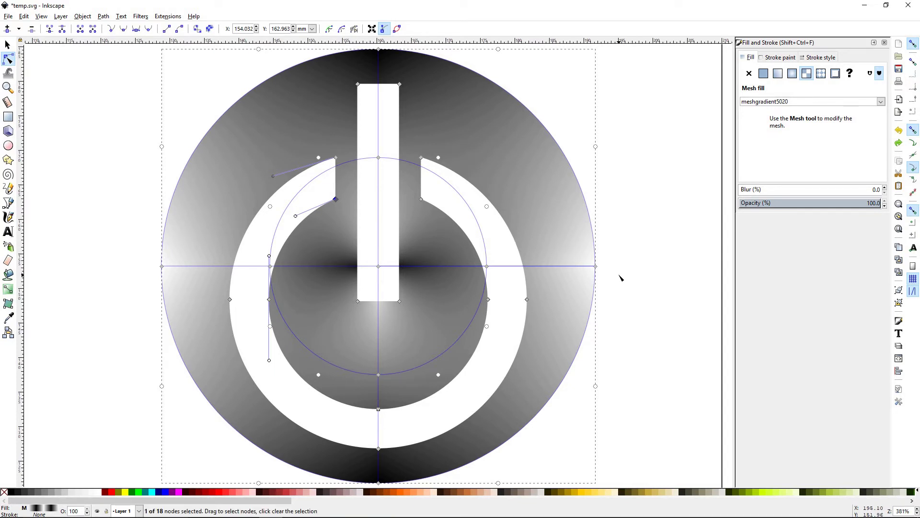
left_click_drag(596, 266, 596, 286)
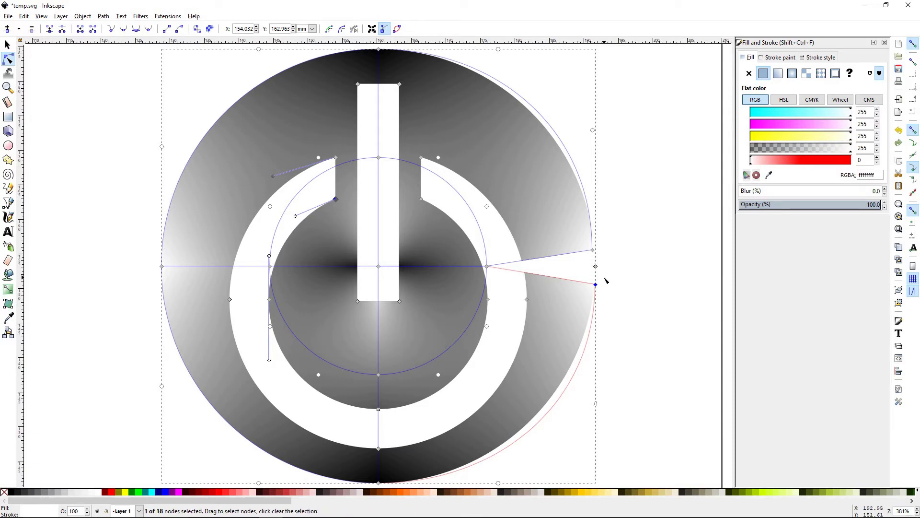
key("ctrl+z")
key("ctrl+z")
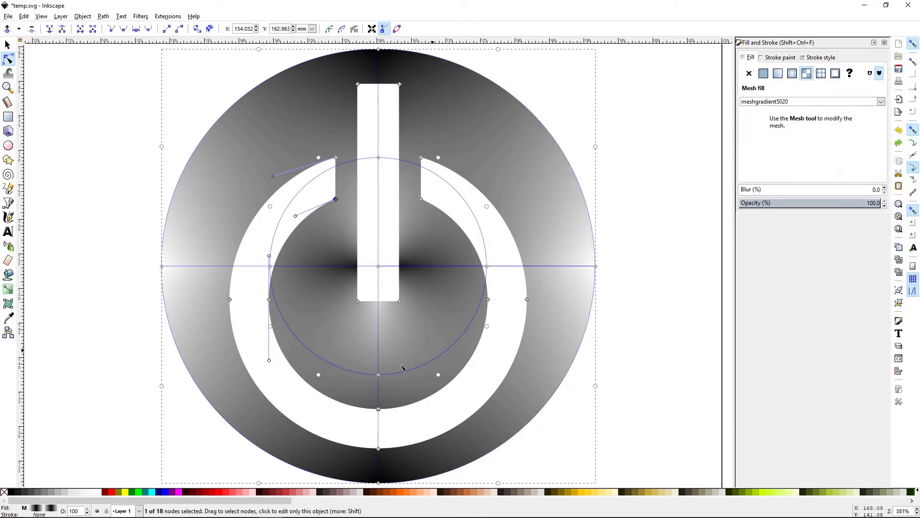
left_click(596, 266)
Step: Colour the first mesh corner and the centre point red and the ring's bottom corner maroon
left_click(116, 493)
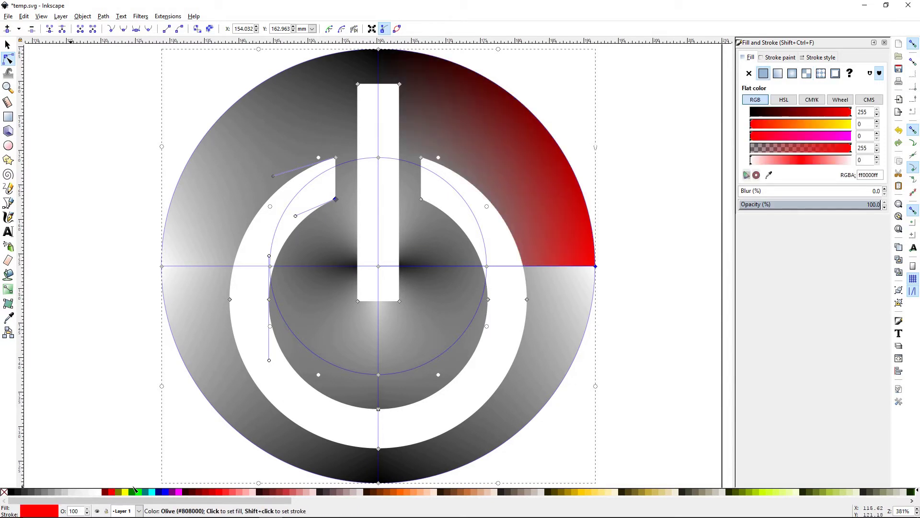
scroll(385, 437, "down", 2)
left_click(380, 444)
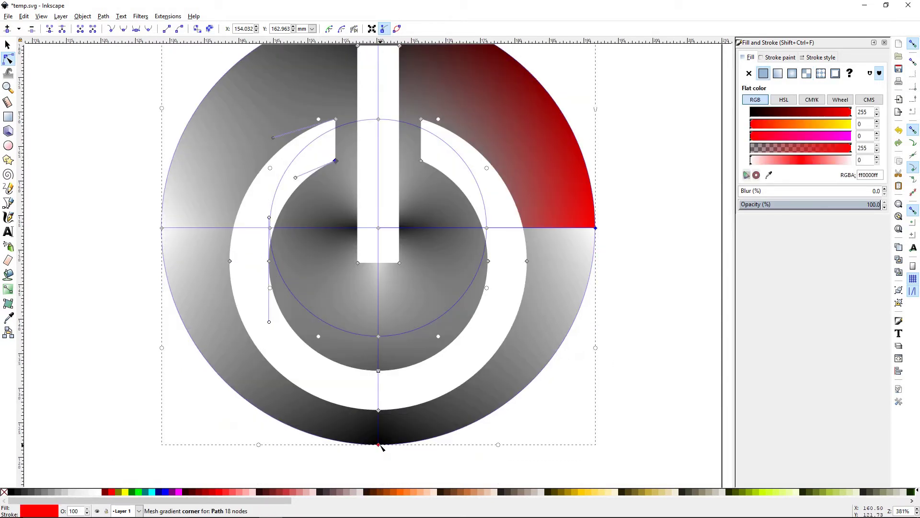
left_click(108, 493)
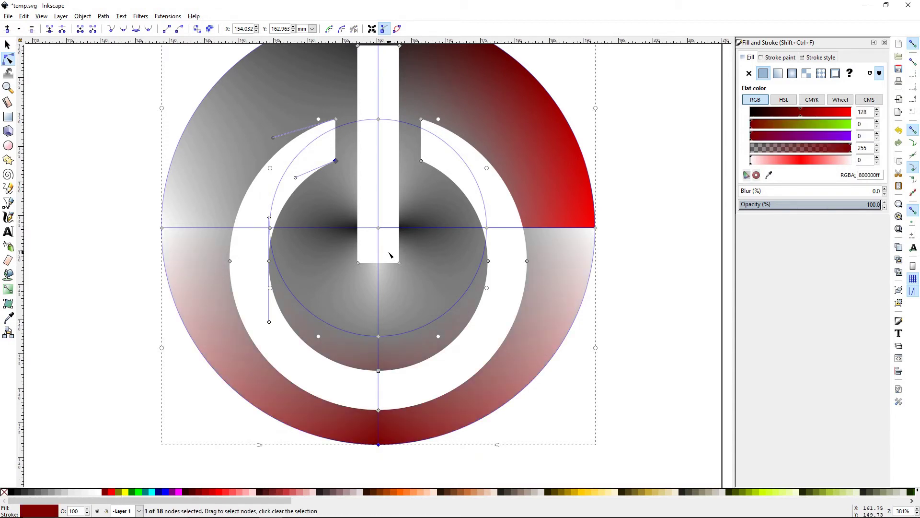
left_click(378, 228)
left_click(113, 492)
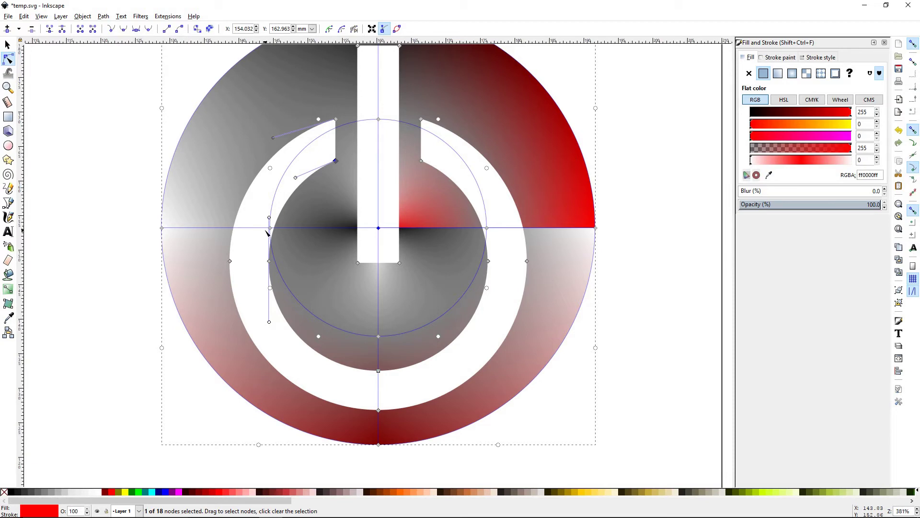
Step: Colour the left and right outer mesh corners red
left_click(162, 229)
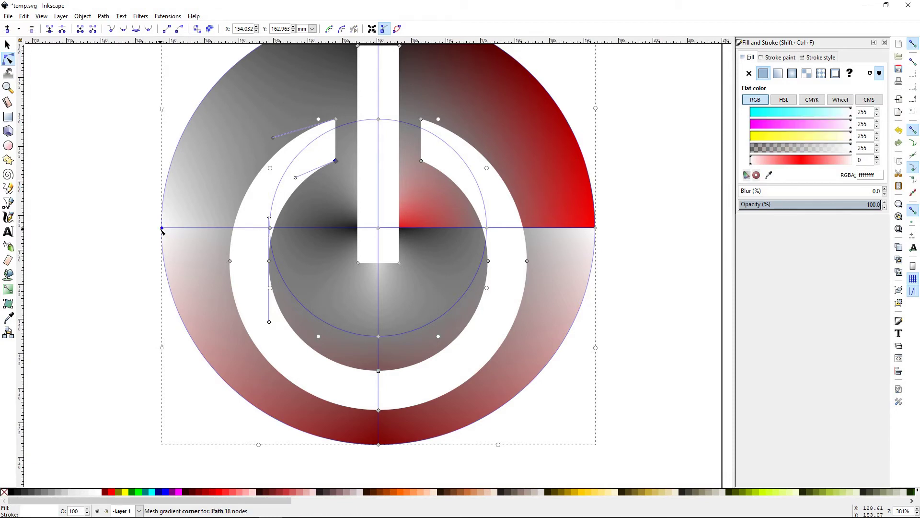
left_click(115, 493)
scroll(197, 318, "down", 2)
scroll(495, 313, "up", 3)
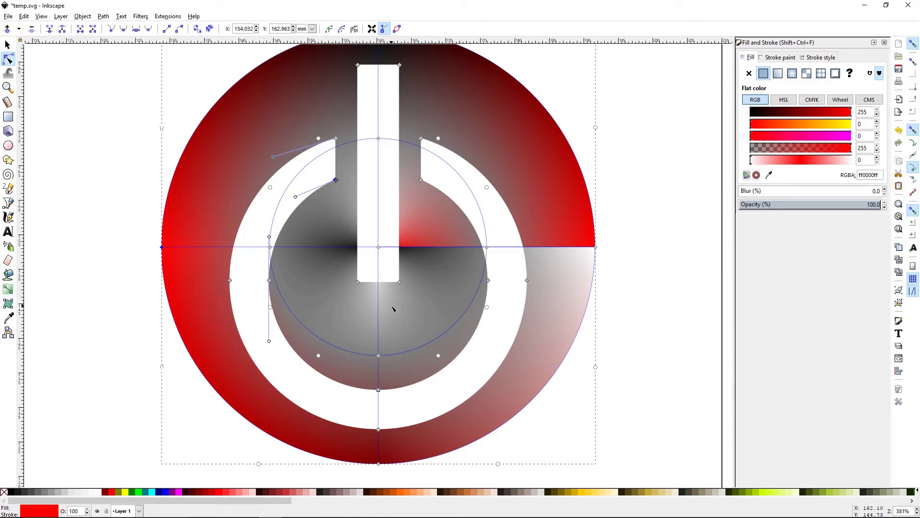
left_click(596, 247)
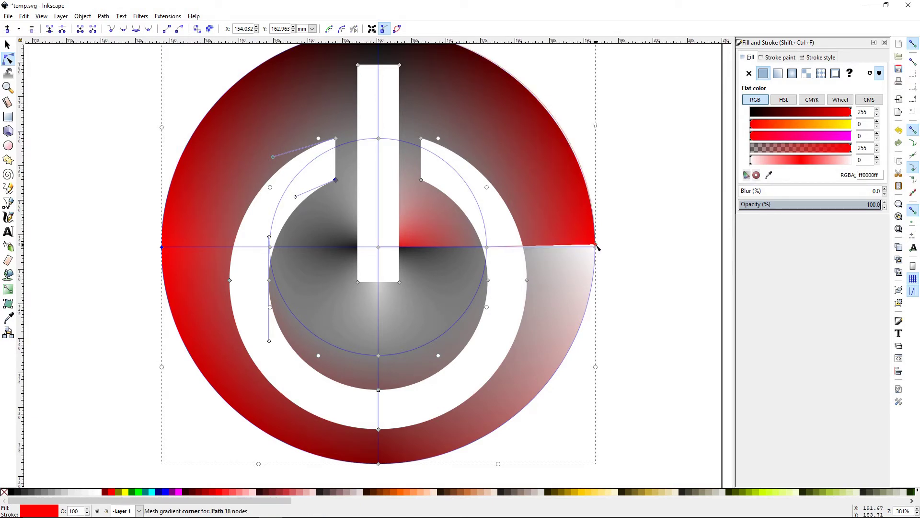
left_click(113, 492)
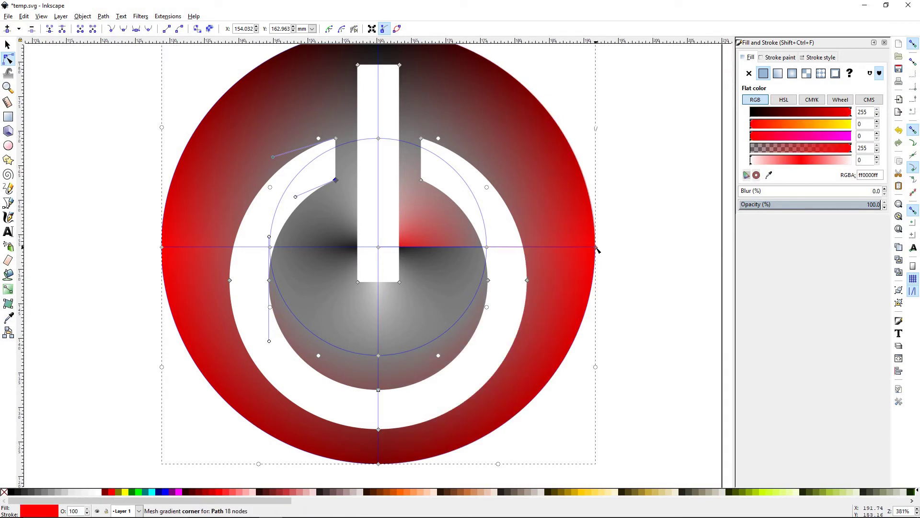
Step: Colour the inner disc's left, bottom and right mesh points red
left_click(270, 247)
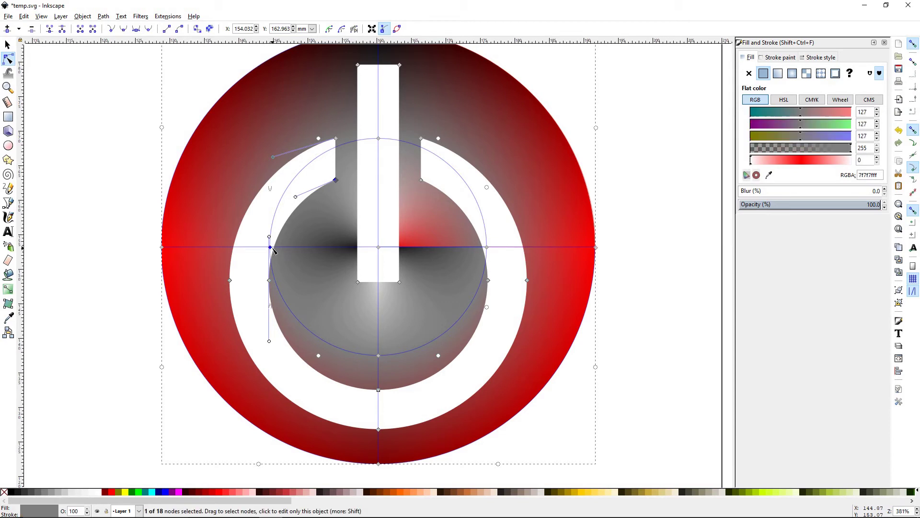
left_click(112, 492)
scroll(409, 288, "up", 5)
scroll(408, 287, "down", 3)
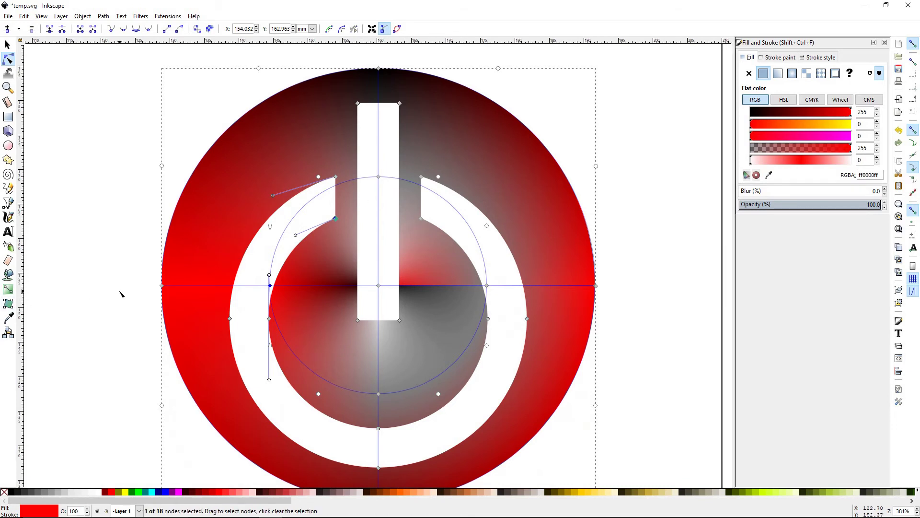
scroll(445, 322, "down", 2)
left_click(381, 354)
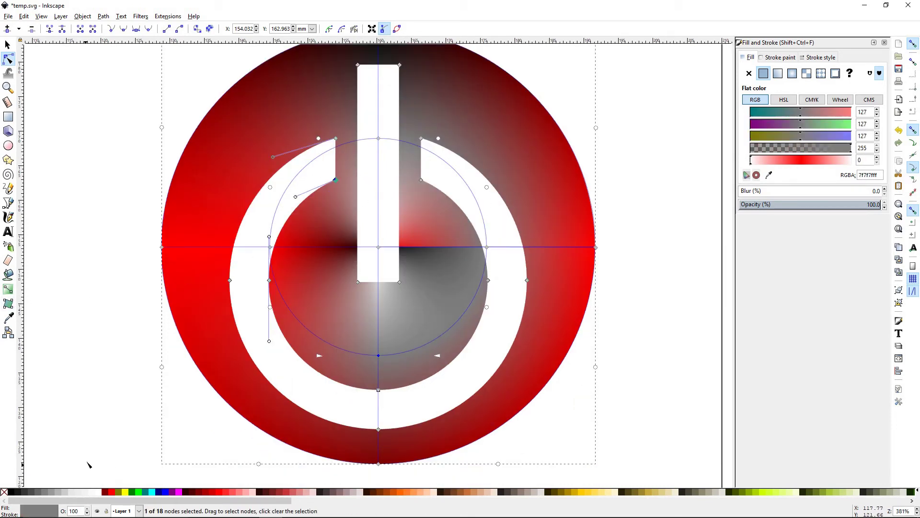
left_click(115, 493)
left_click(486, 247)
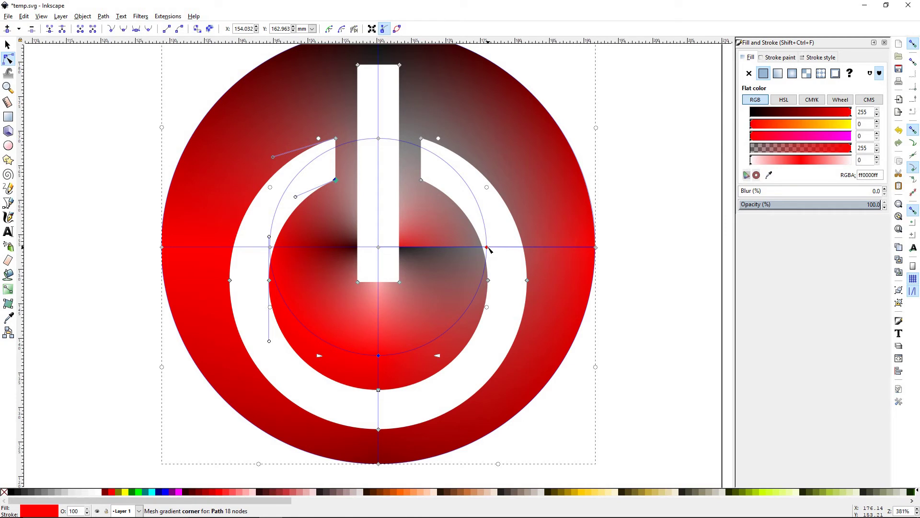
left_click(113, 493)
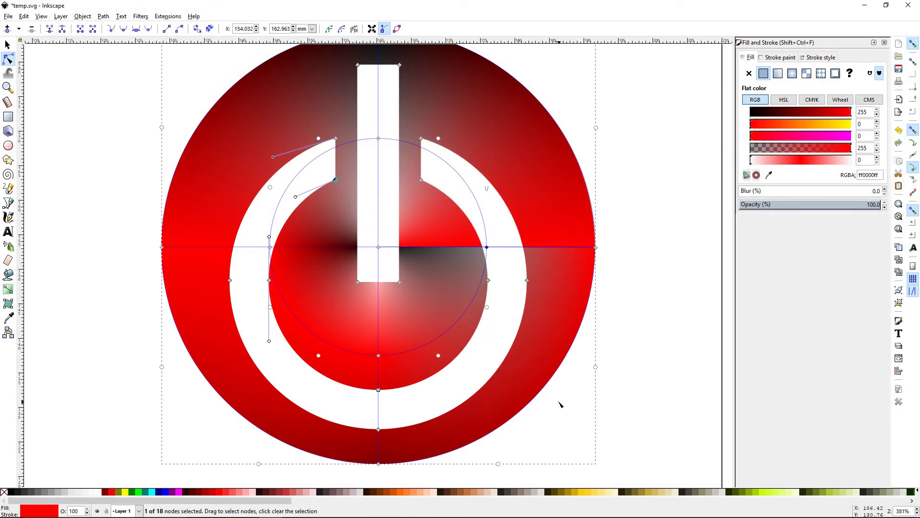
Step: Colour the inner disc's top mesh point red, then deselect the icon to view the result
scroll(521, 427, "down", 1)
scroll(455, 298, "up", 2)
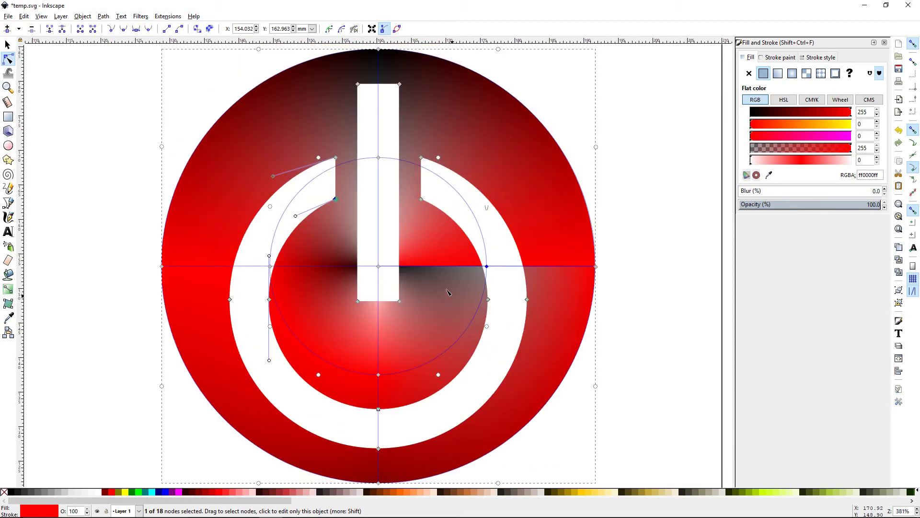
left_click(379, 157)
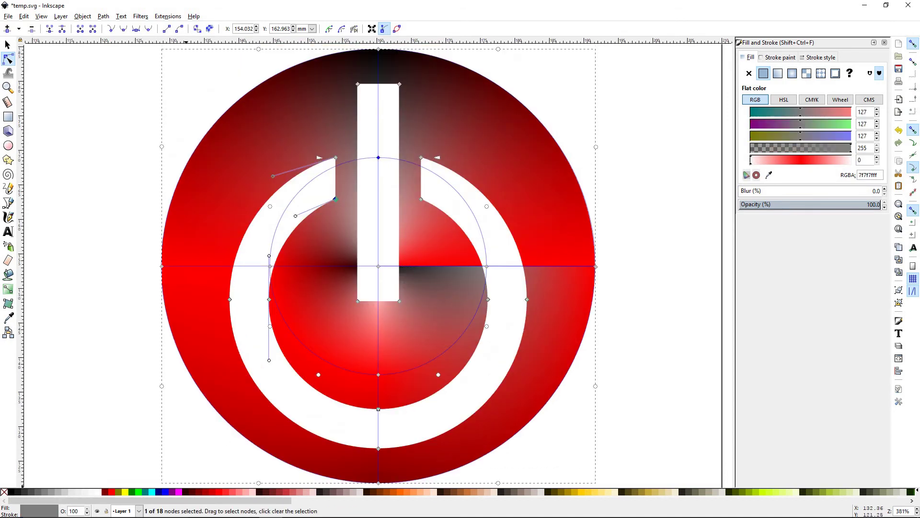
left_click(111, 492)
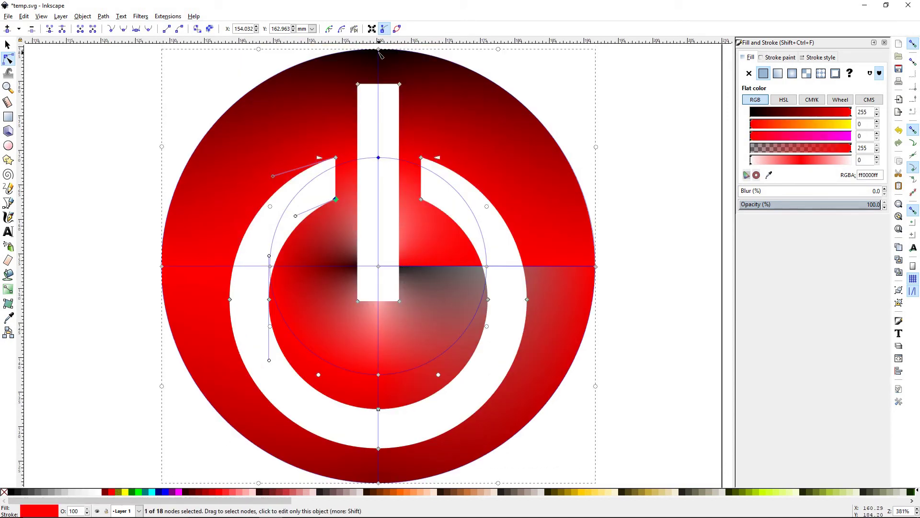
left_click(7, 45)
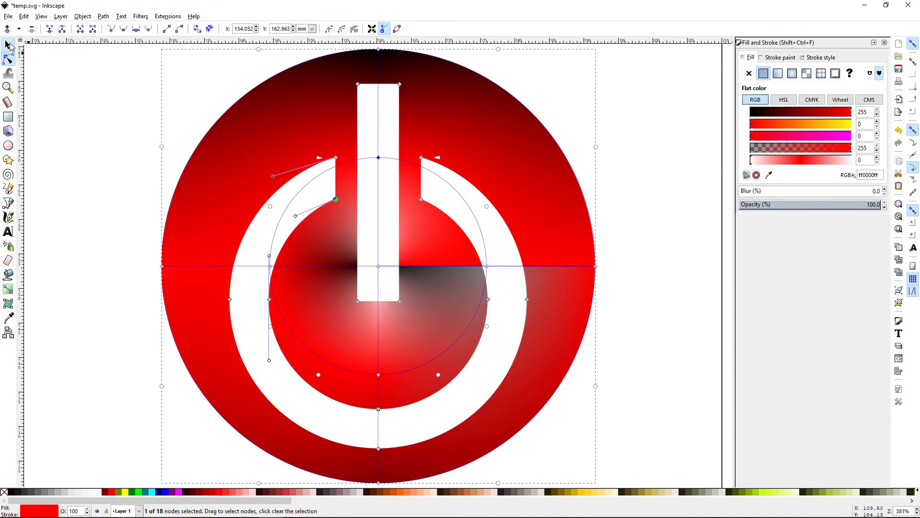
left_click(92, 187)
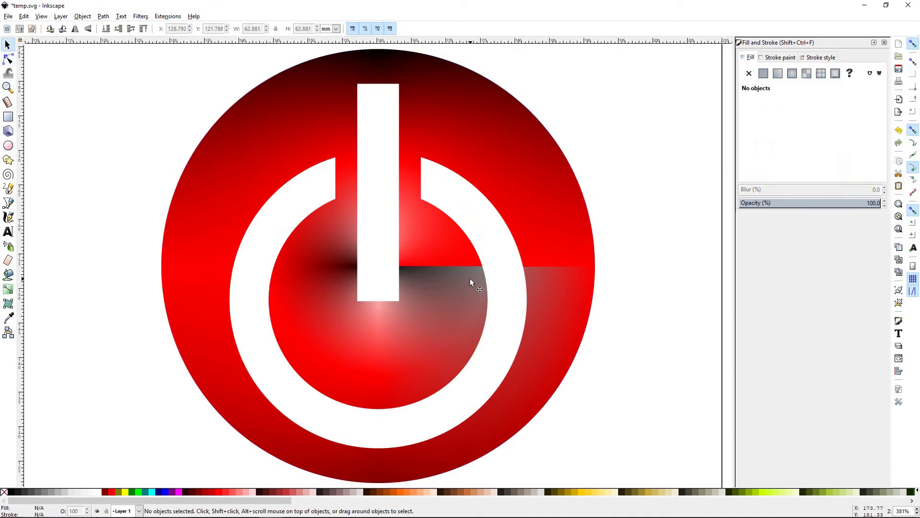
Step: Scroll the canvas to look over the recoloured red power icon
scroll(493, 274, "up", 2)
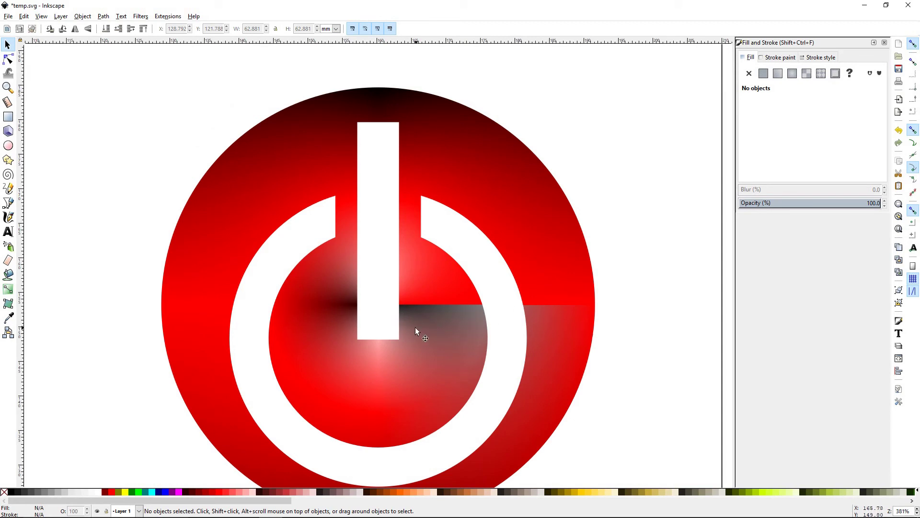
scroll(417, 327, "down", 2)
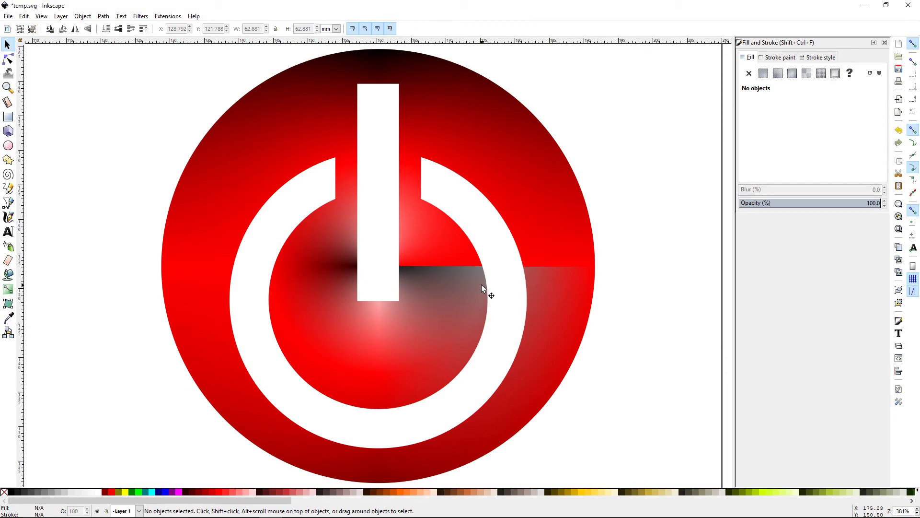
Step: Fit the page in view and set the bottom-right icon's mesh smoothing to Bicubic
key("5")
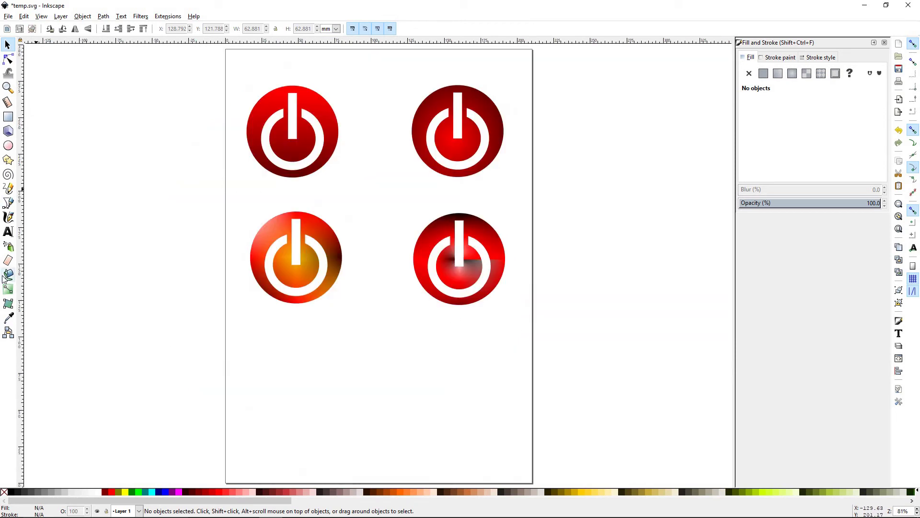
left_click(8, 303)
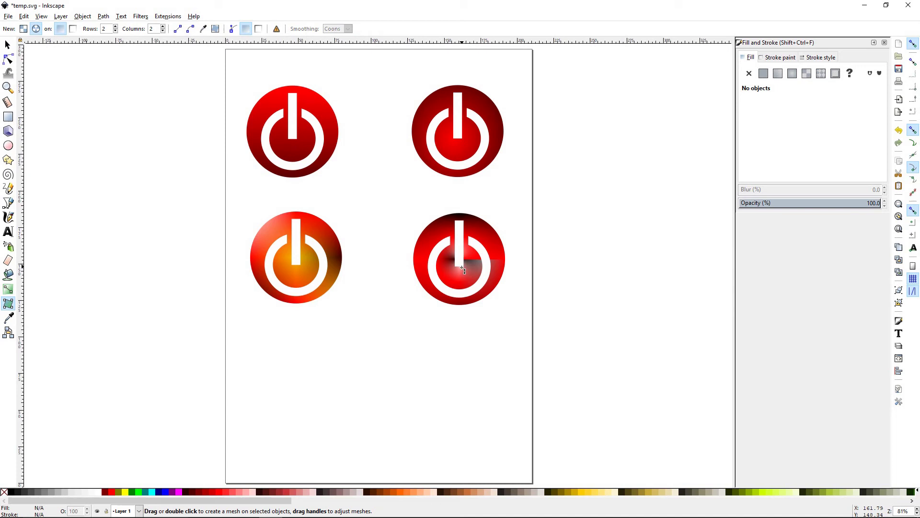
left_click(448, 276)
left_click(348, 29)
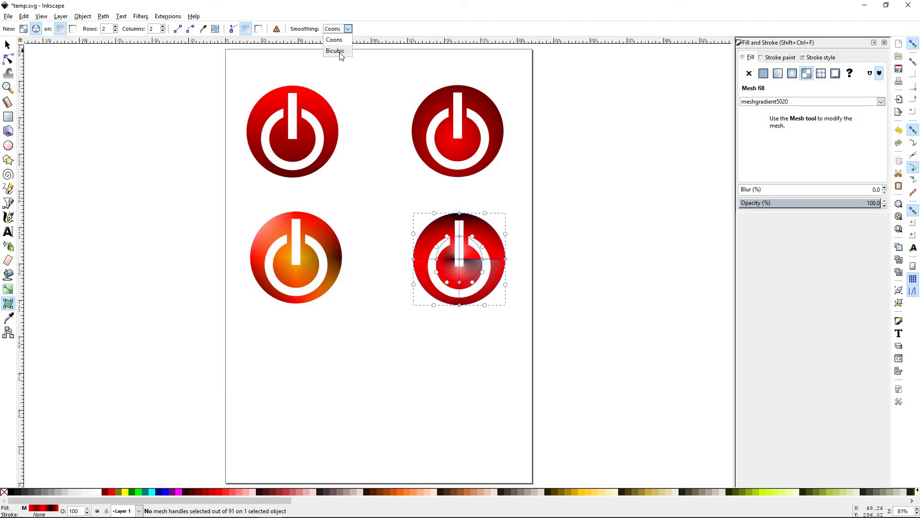
left_click(335, 50)
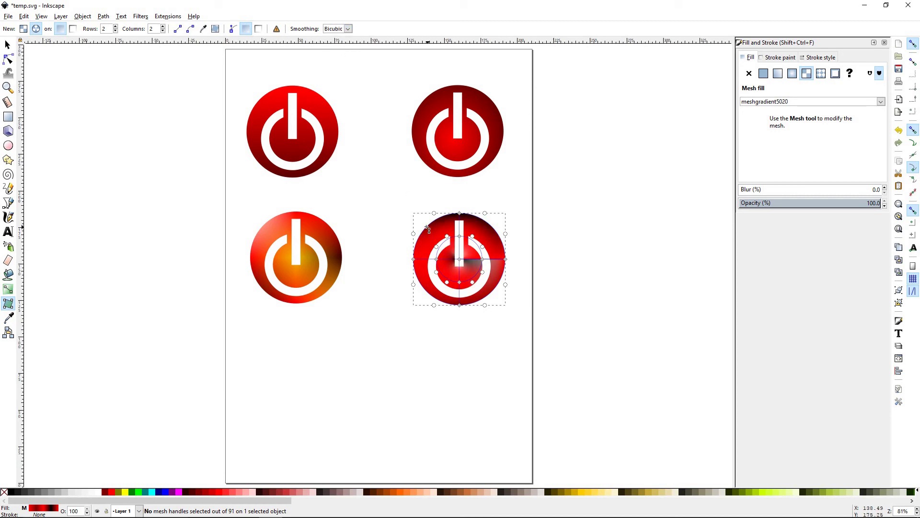
left_click(7, 45)
left_click(383, 232)
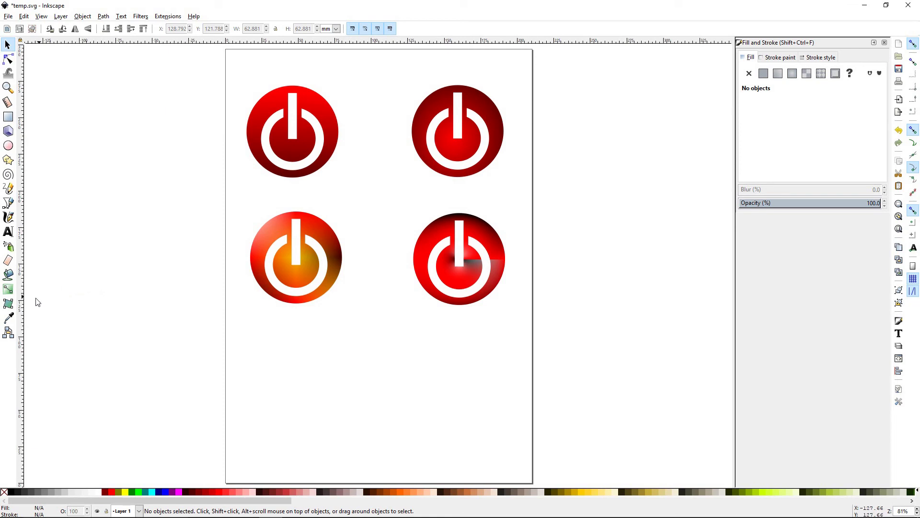
Step: Compare Coons smoothing on the bottom-right icon's mesh, then switch back to Bicubic
left_click(9, 303)
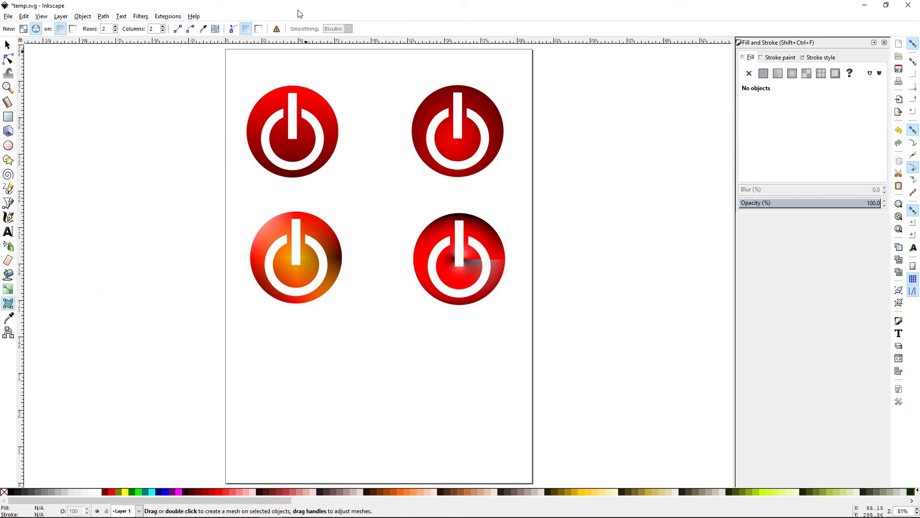
left_click(475, 272)
left_click(348, 29)
left_click(347, 41)
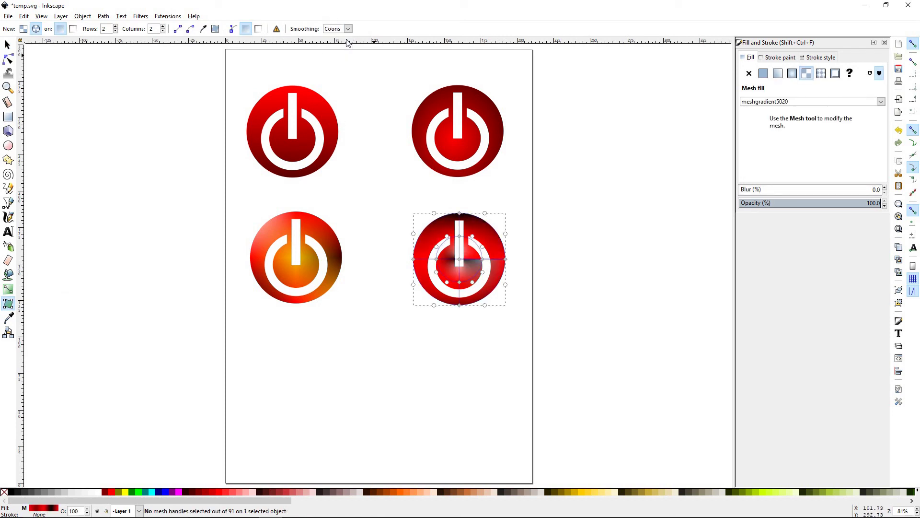
left_click(348, 29)
left_click(345, 49)
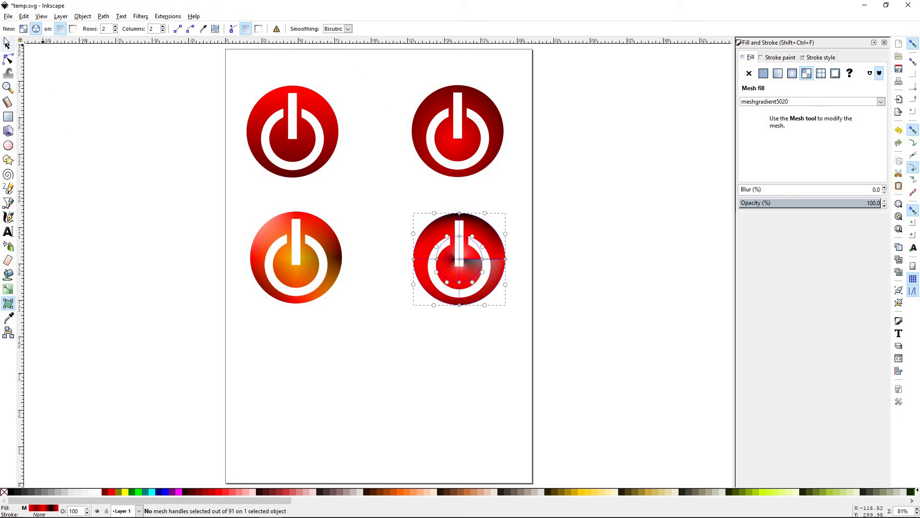
left_click(8, 44)
left_click(111, 142)
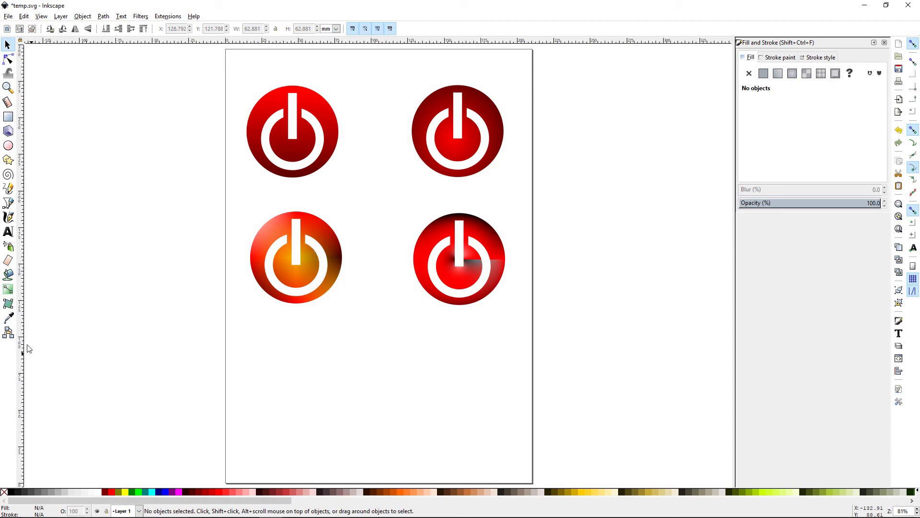
left_click(8, 305)
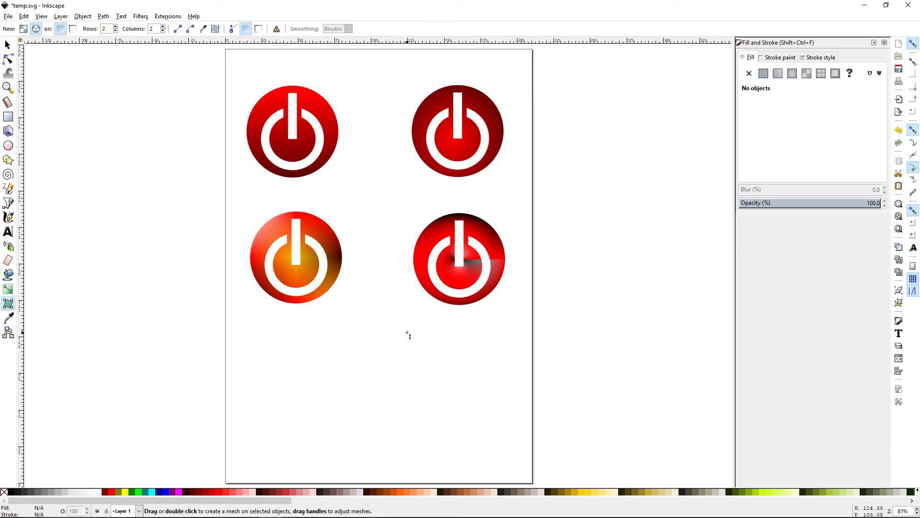